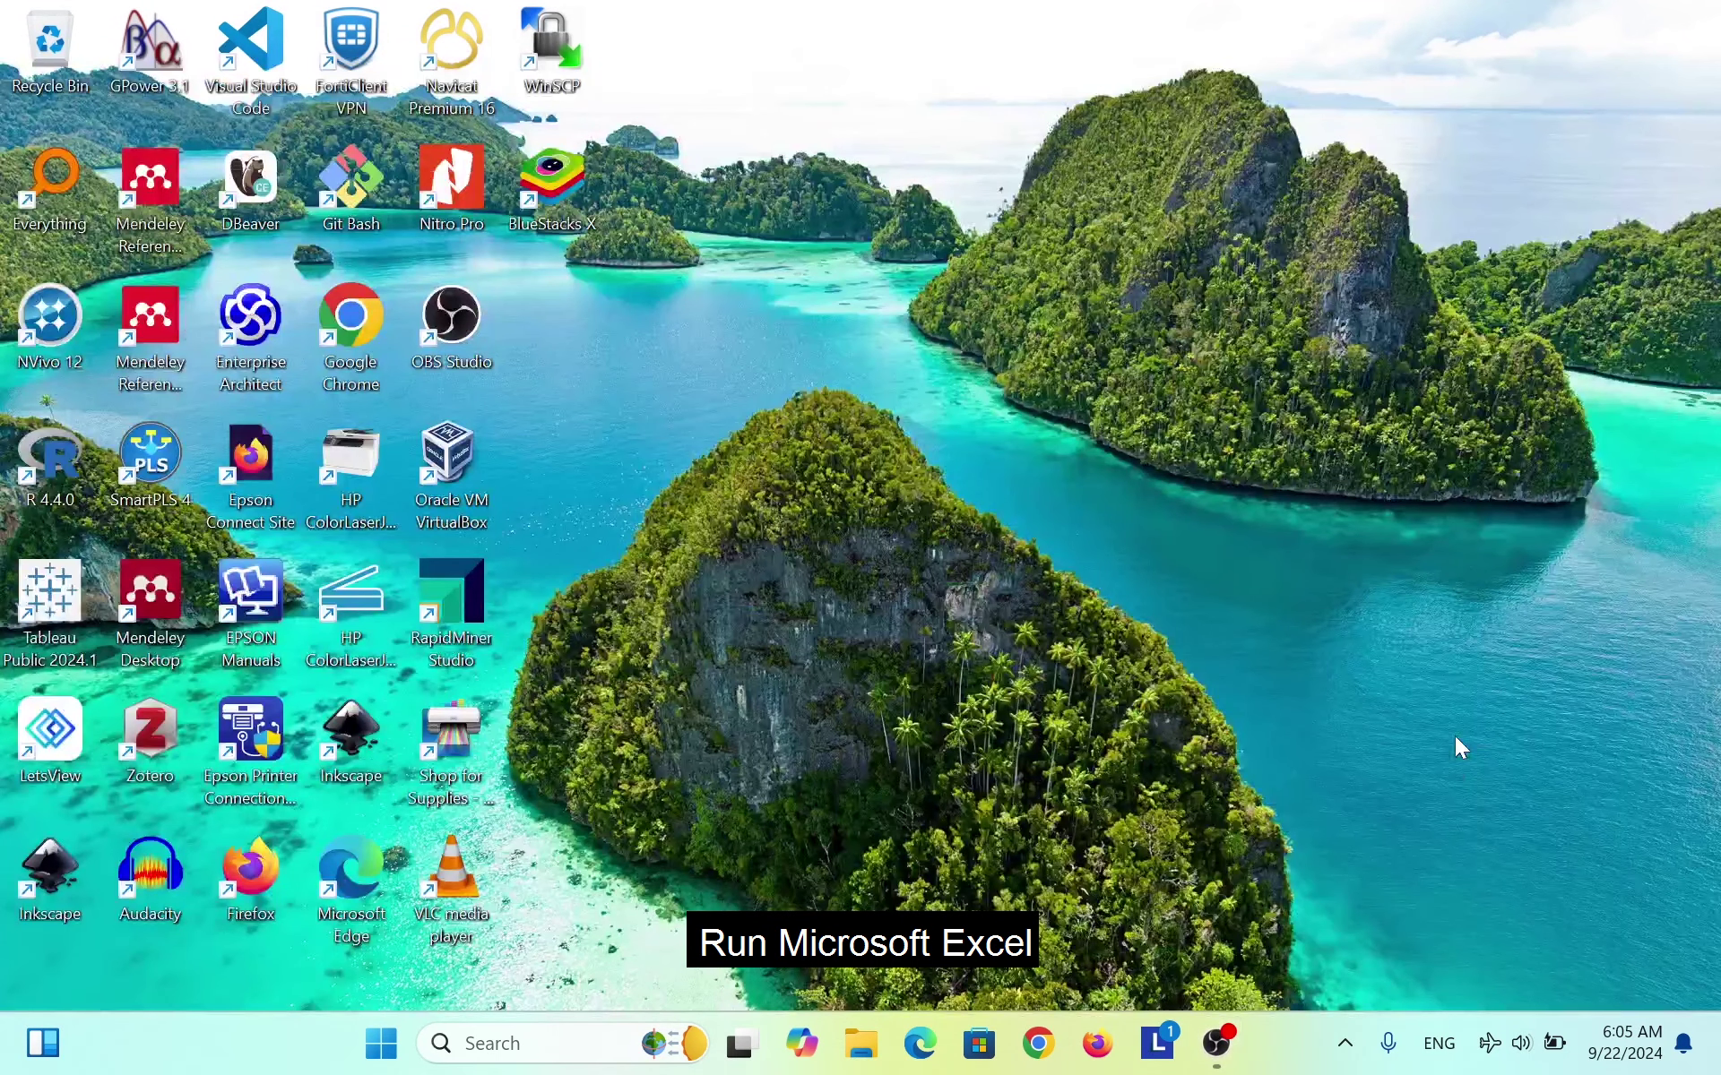
# - Launch Excel 2016 by searching 'e' from the Windows Start menu
pyautogui.press('super')
pyautogui.write('e')
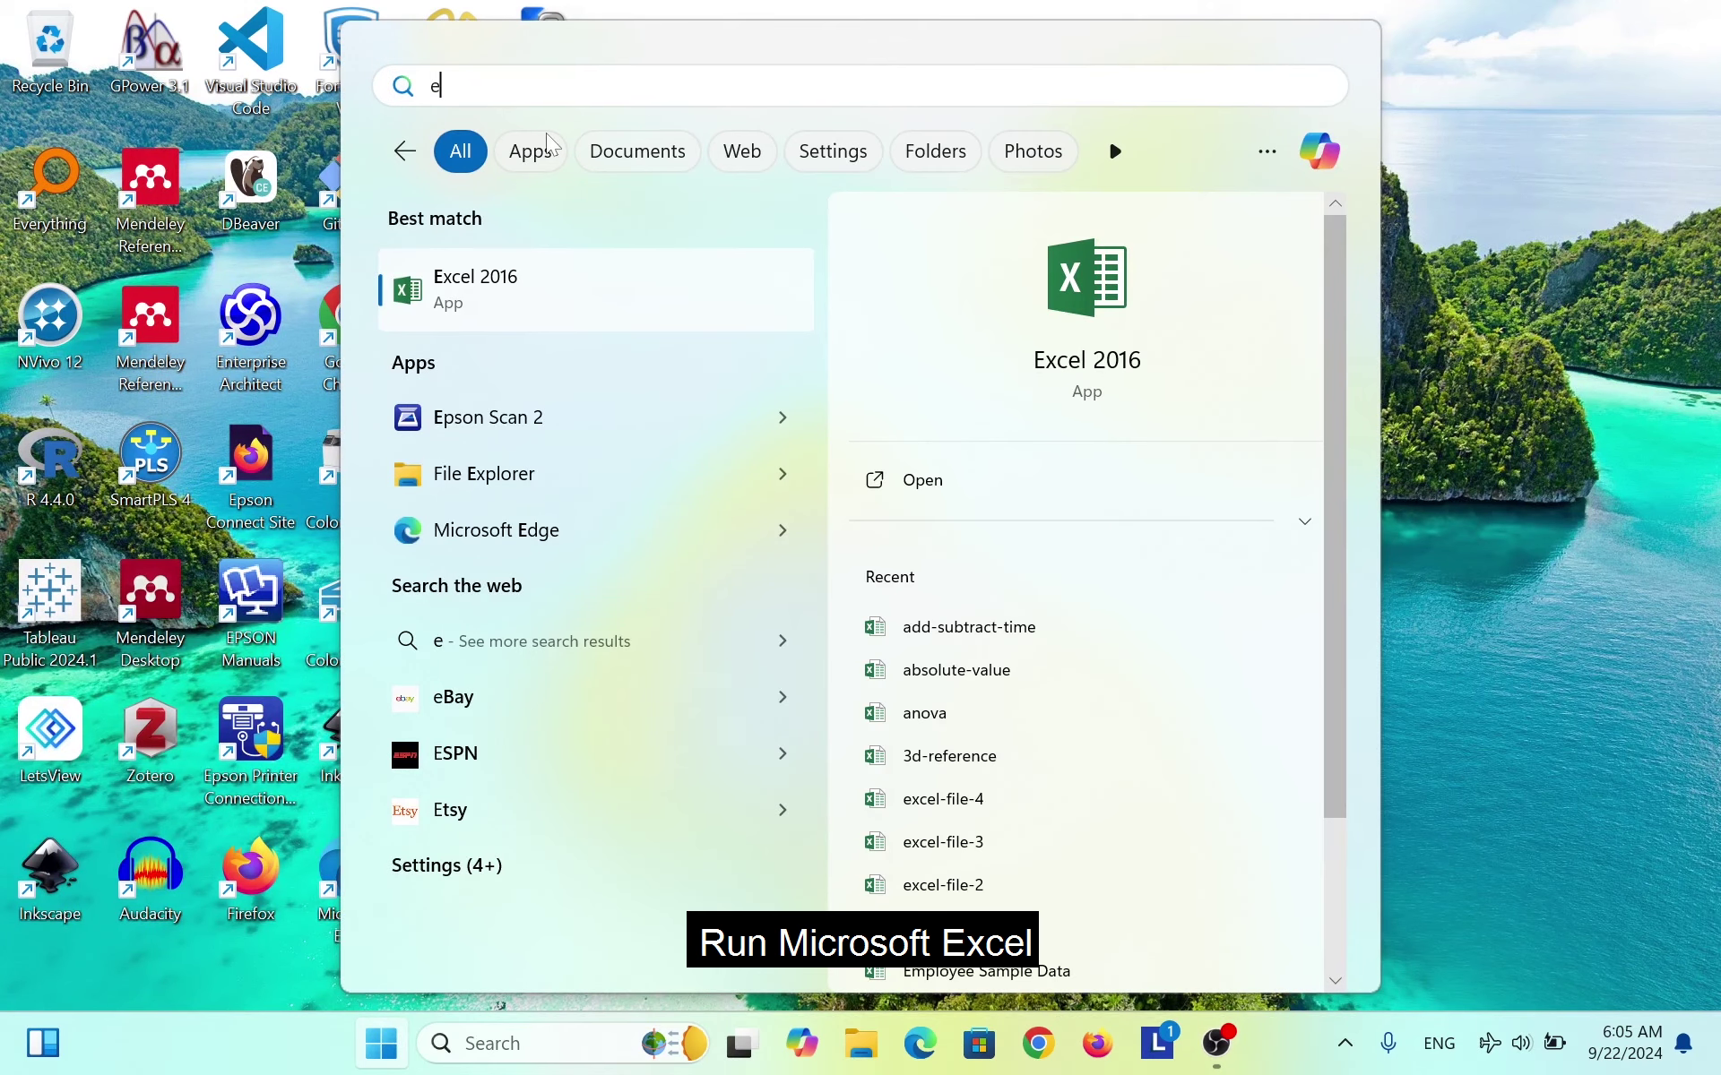
pyautogui.click(551, 283)
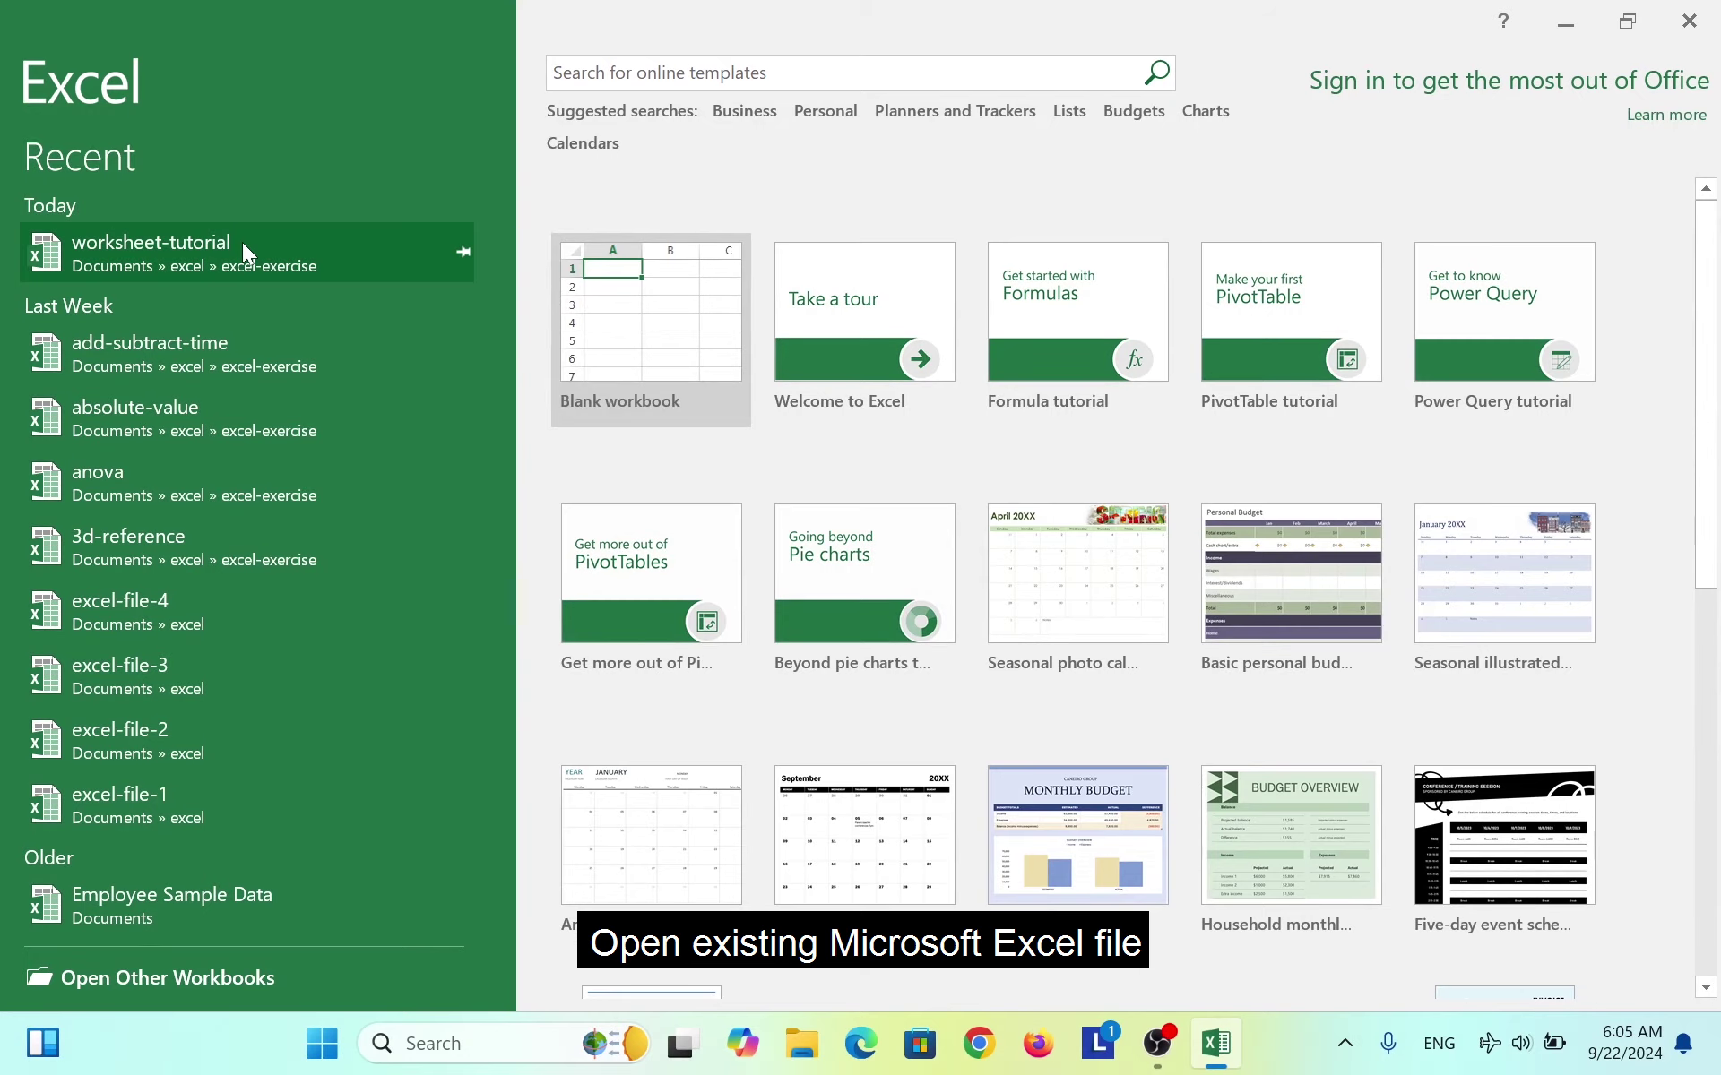
# - Open the worksheet-tutorial workbook from Recent, leaving the End of Every Sheet tab name unchanged
pyautogui.click(242, 242)
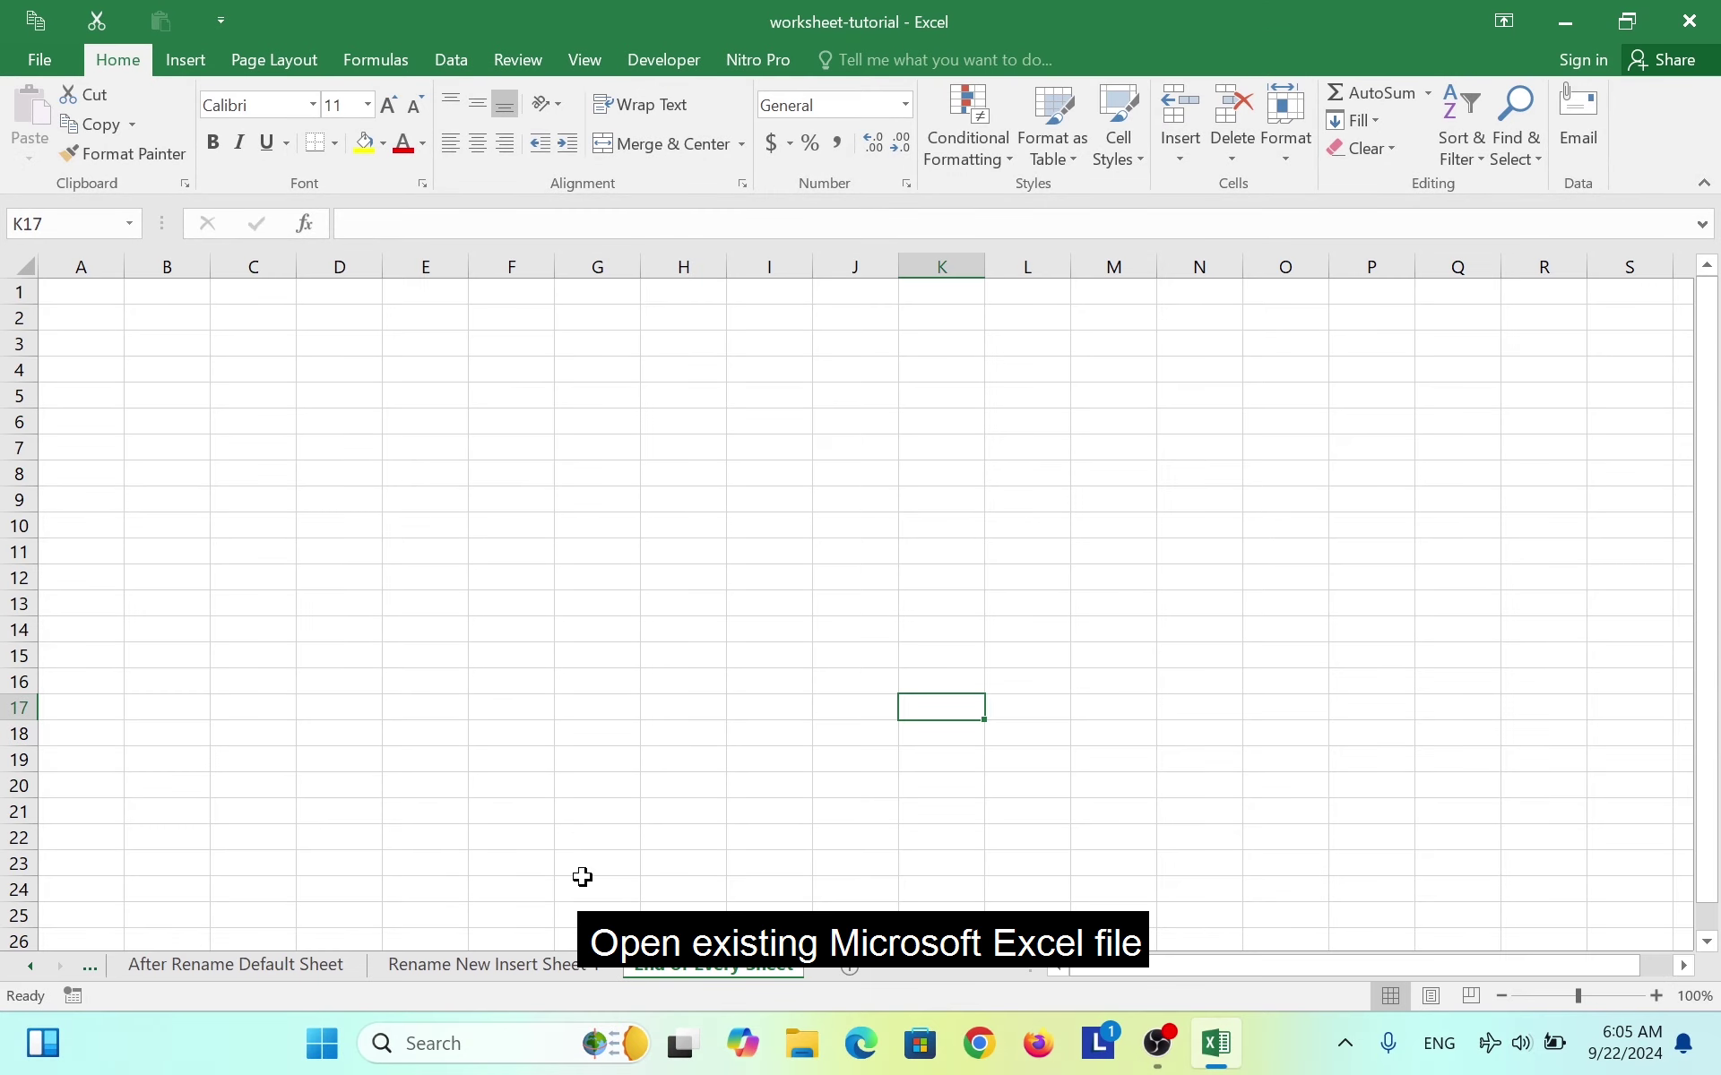
pyautogui.doubleClick(717, 973)
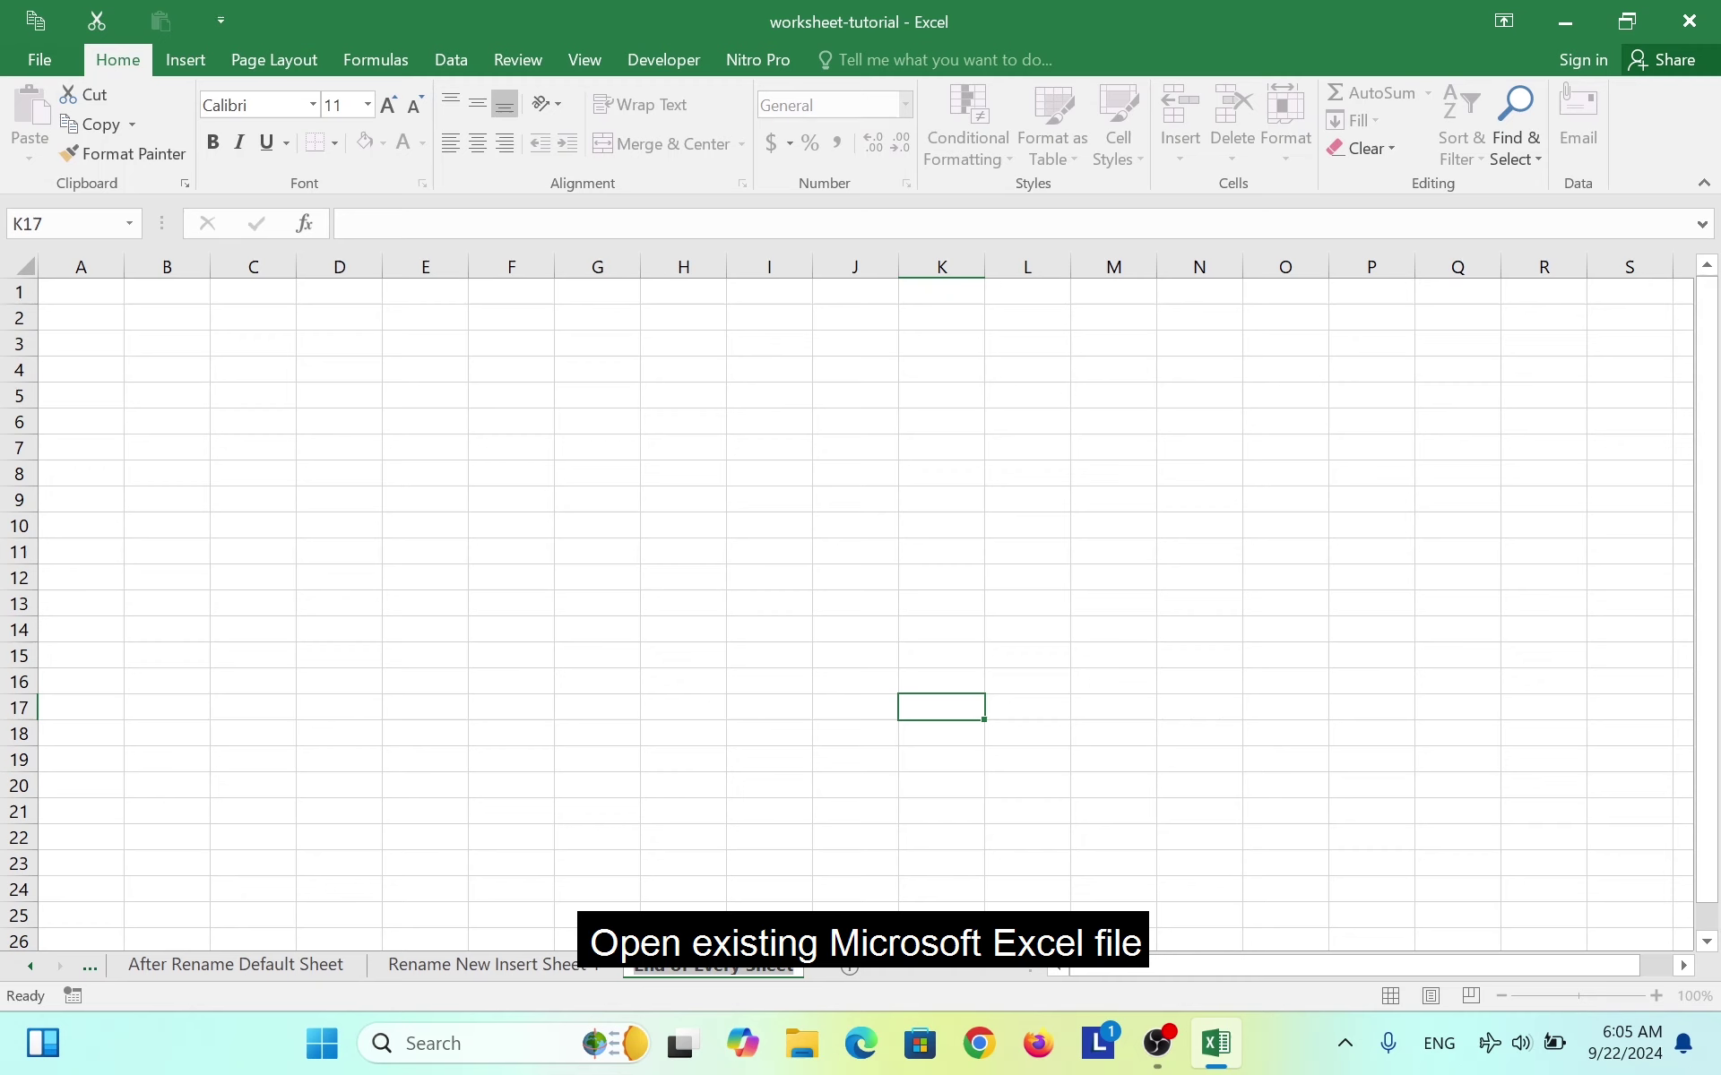
pyautogui.click(807, 863)
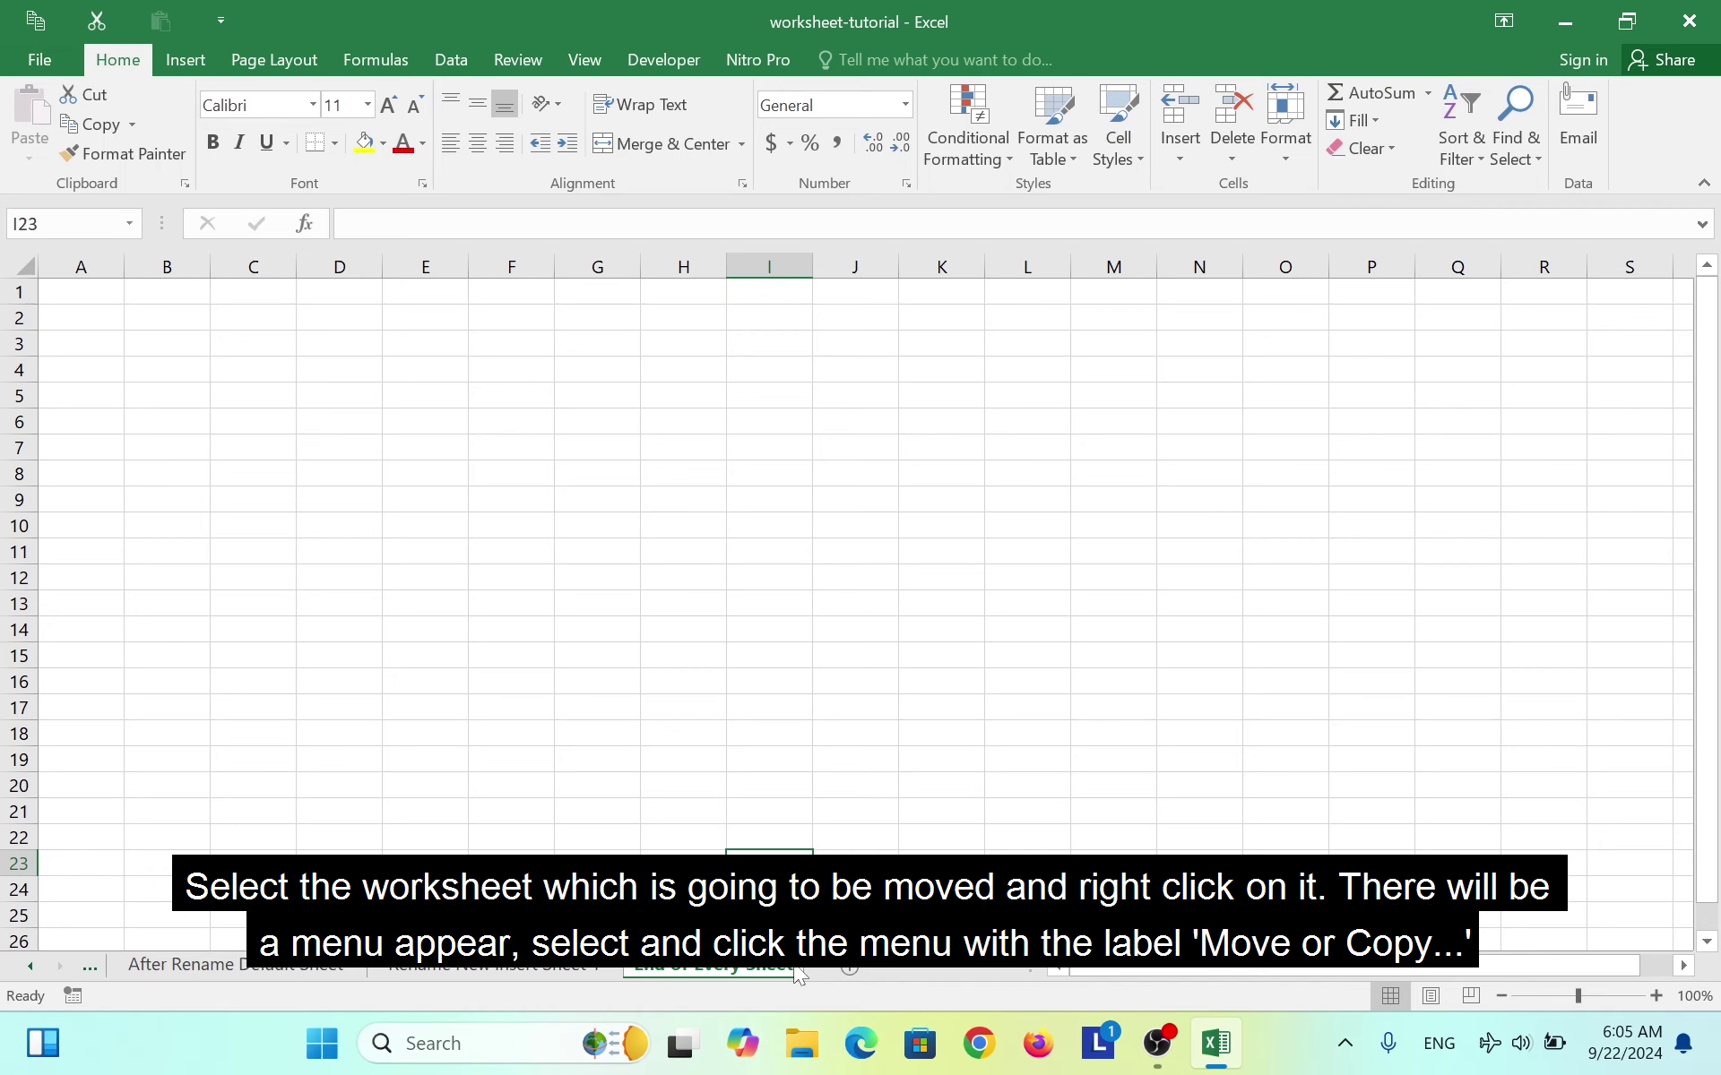
# - Use Move or Copy to place End of Every Sheet before Before Rename Default Sheet
pyautogui.rightClick(795, 966)
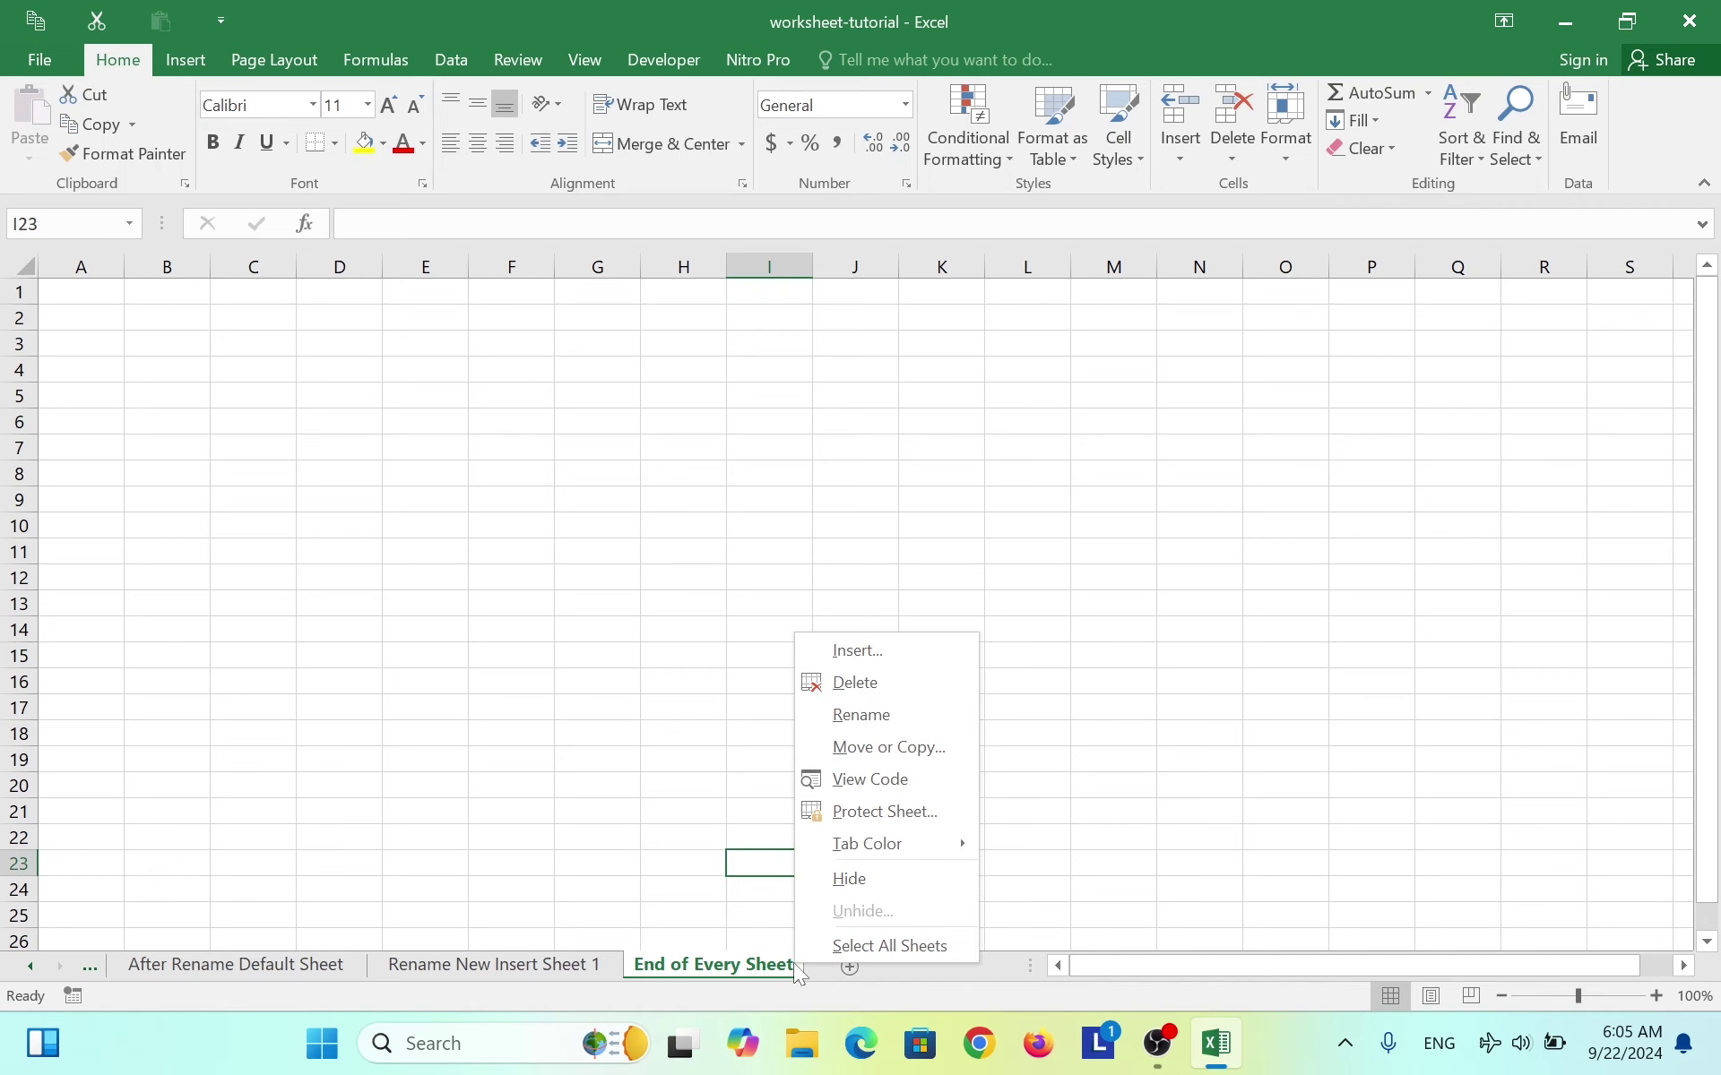
pyautogui.click(962, 751)
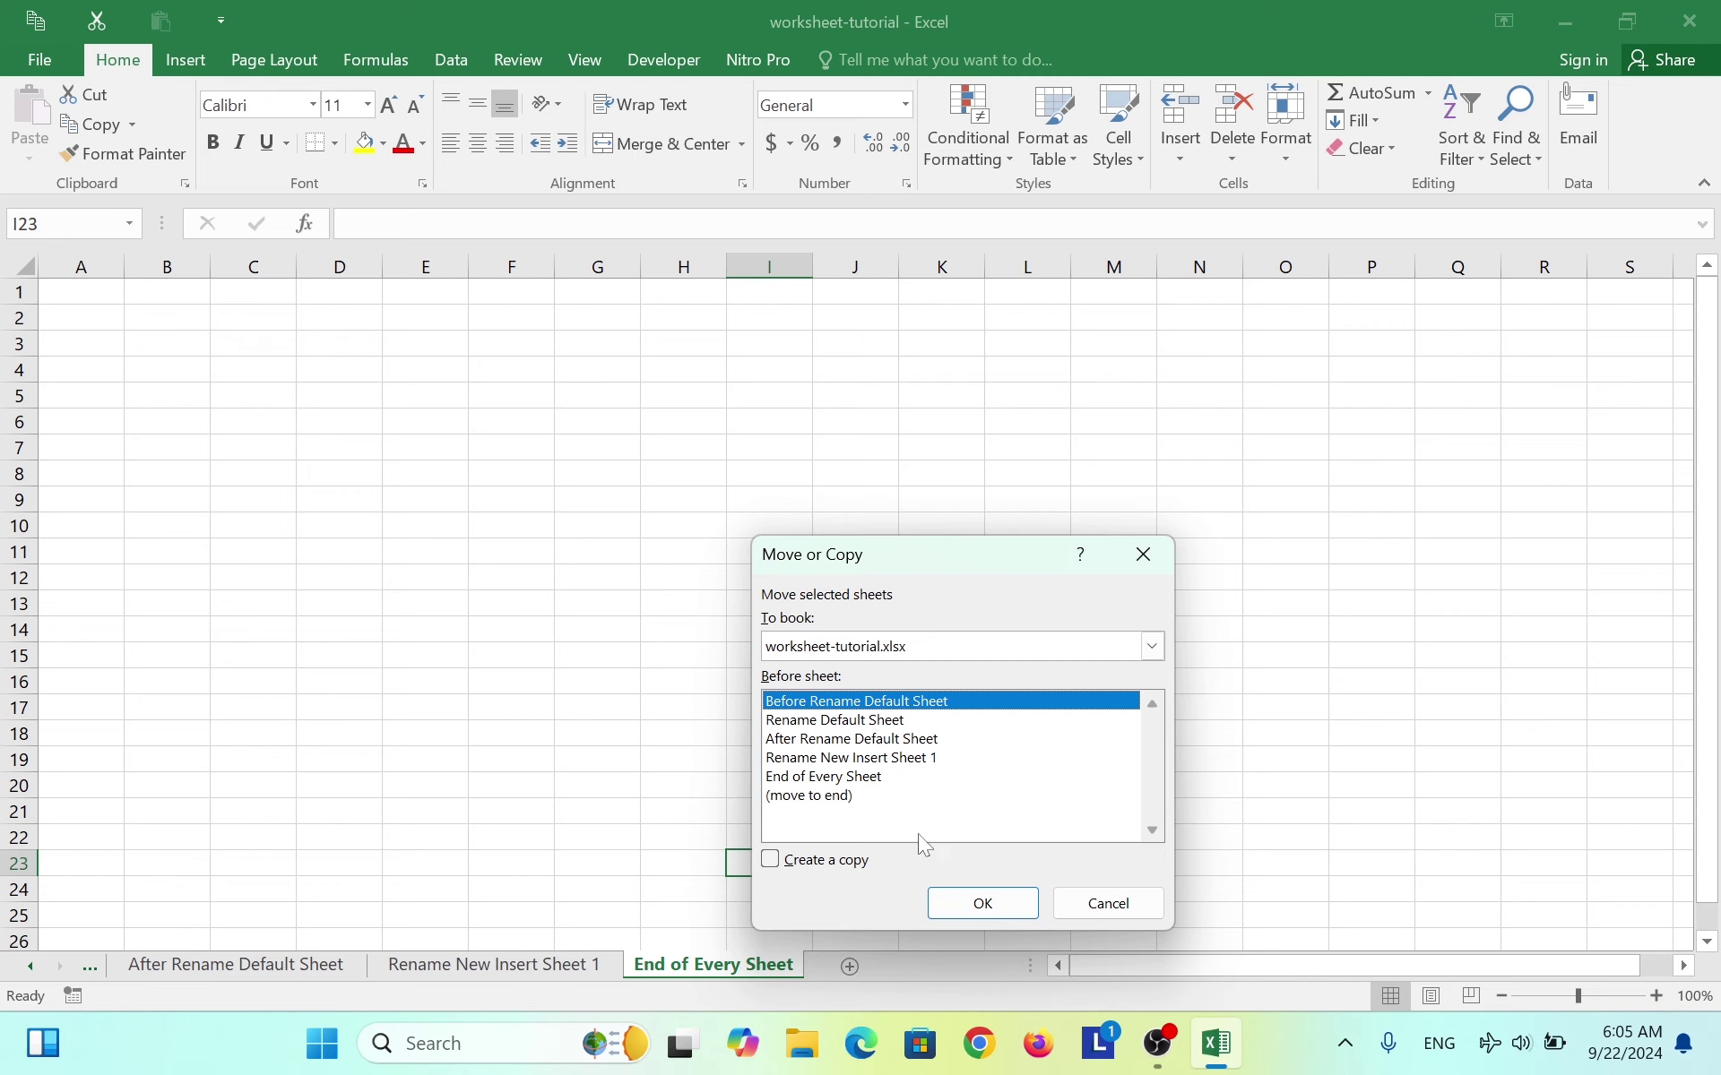
pyautogui.click(944, 898)
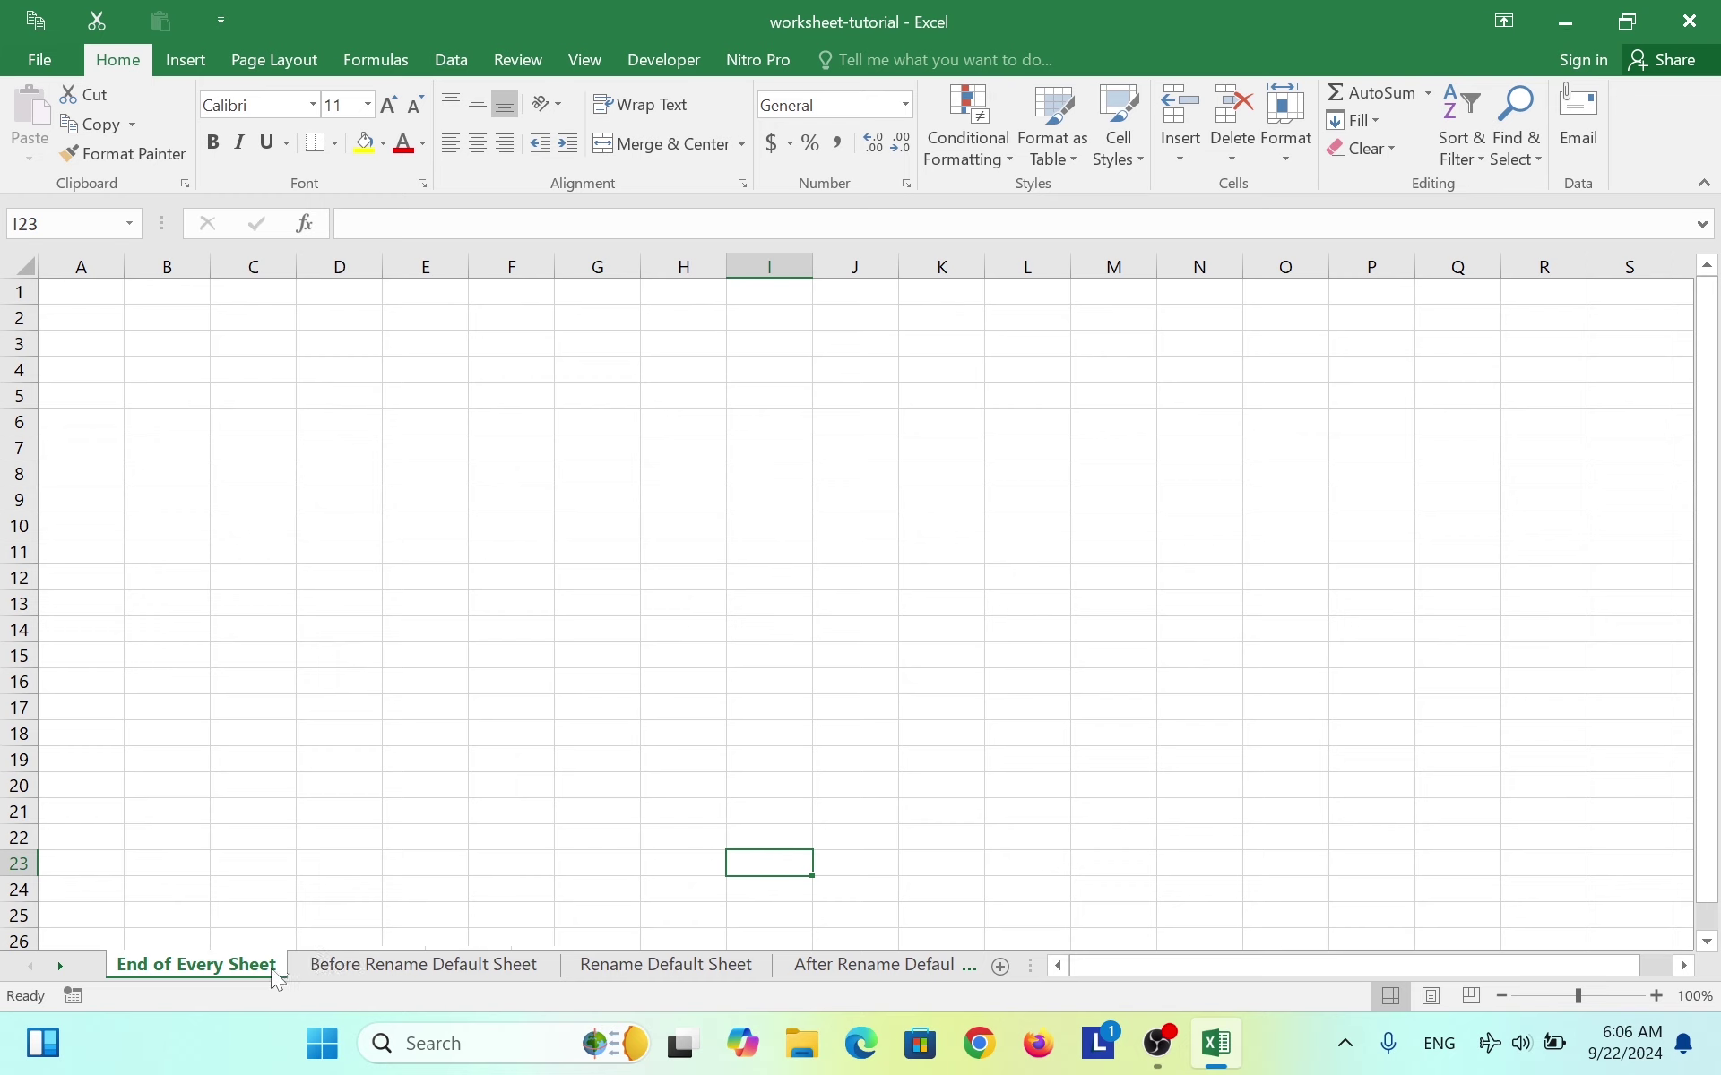
# - Rename the first worksheet, End of Every Sheet, to 'Sheet 0'
pyautogui.rightClick(276, 979)
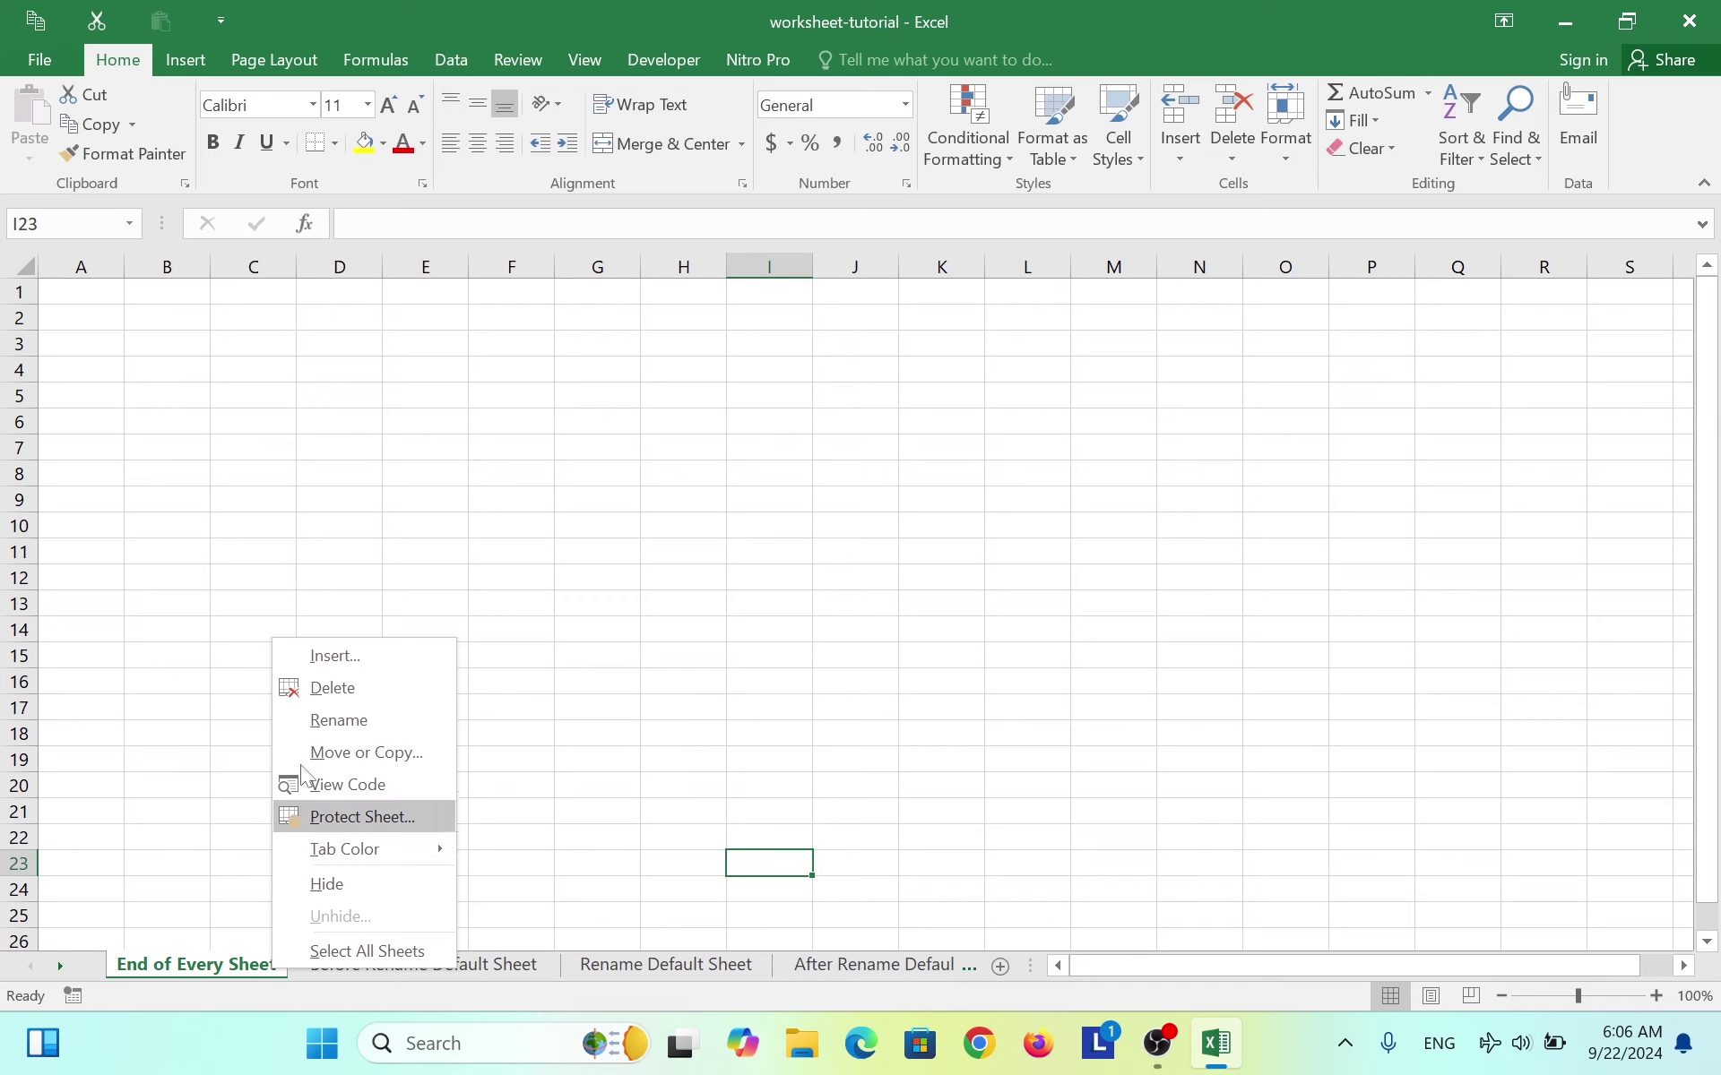
pyautogui.click(323, 722)
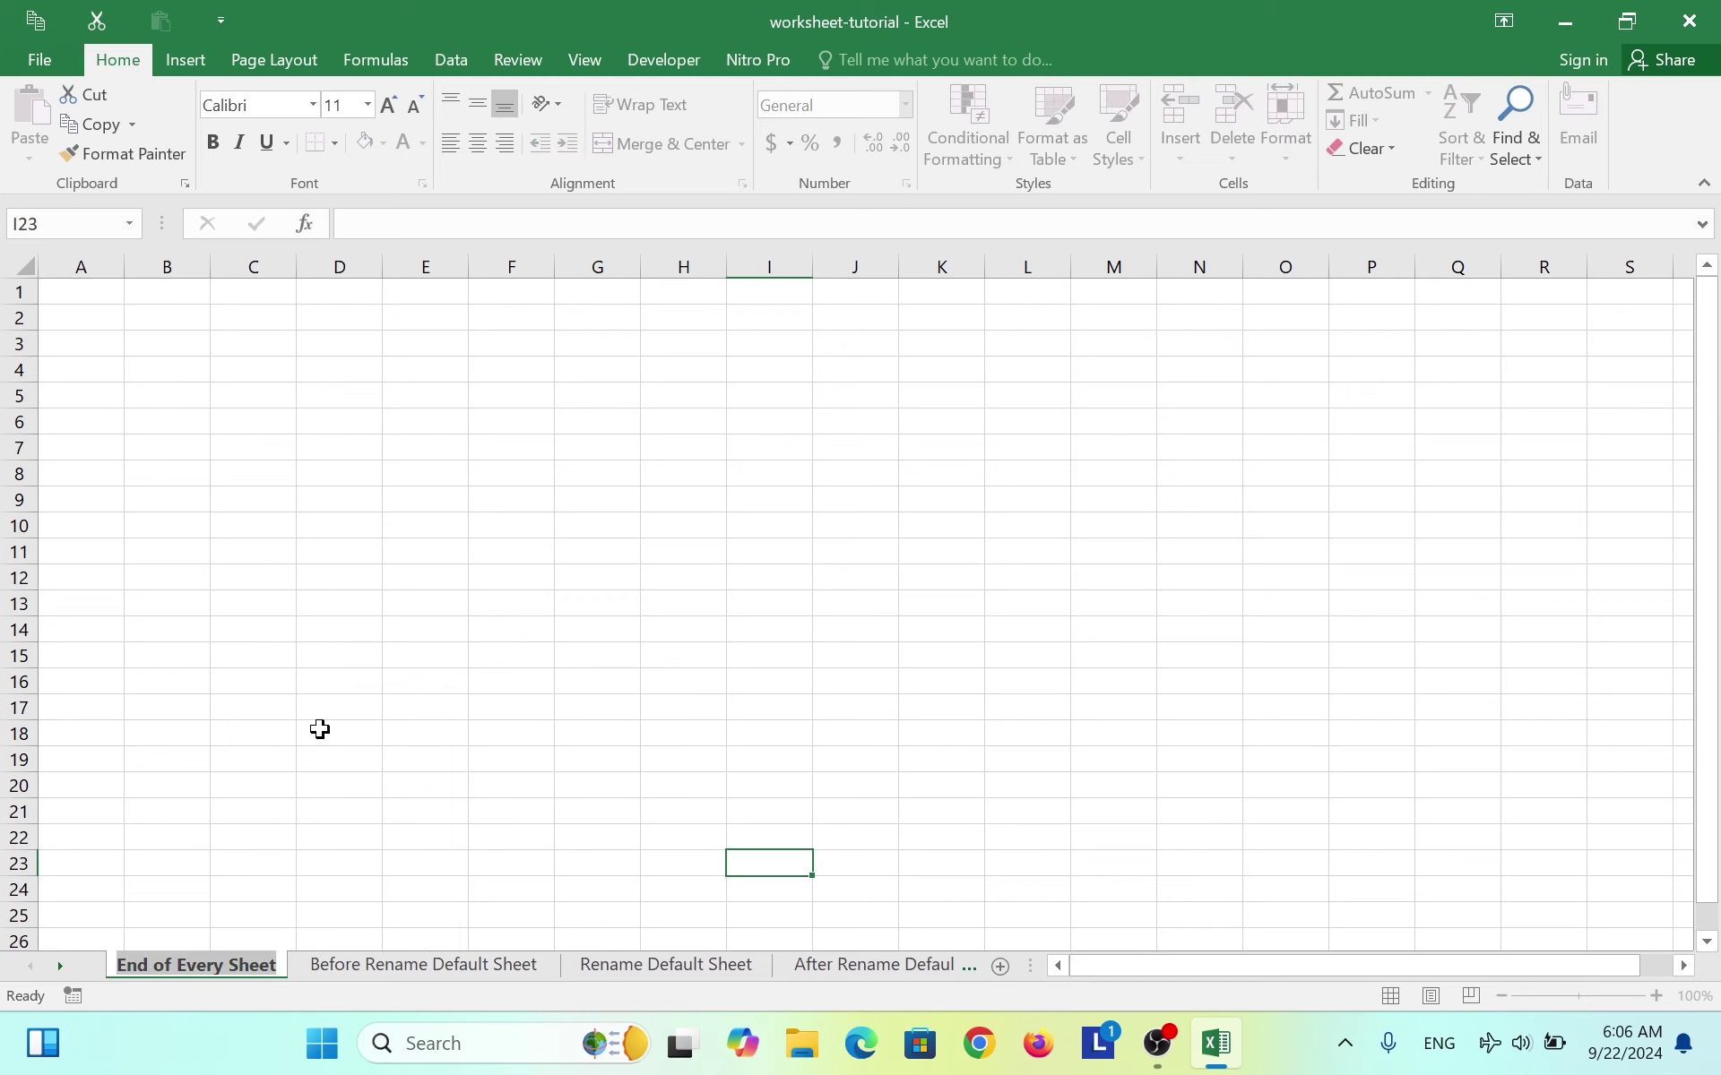
pyautogui.write('Sheet')
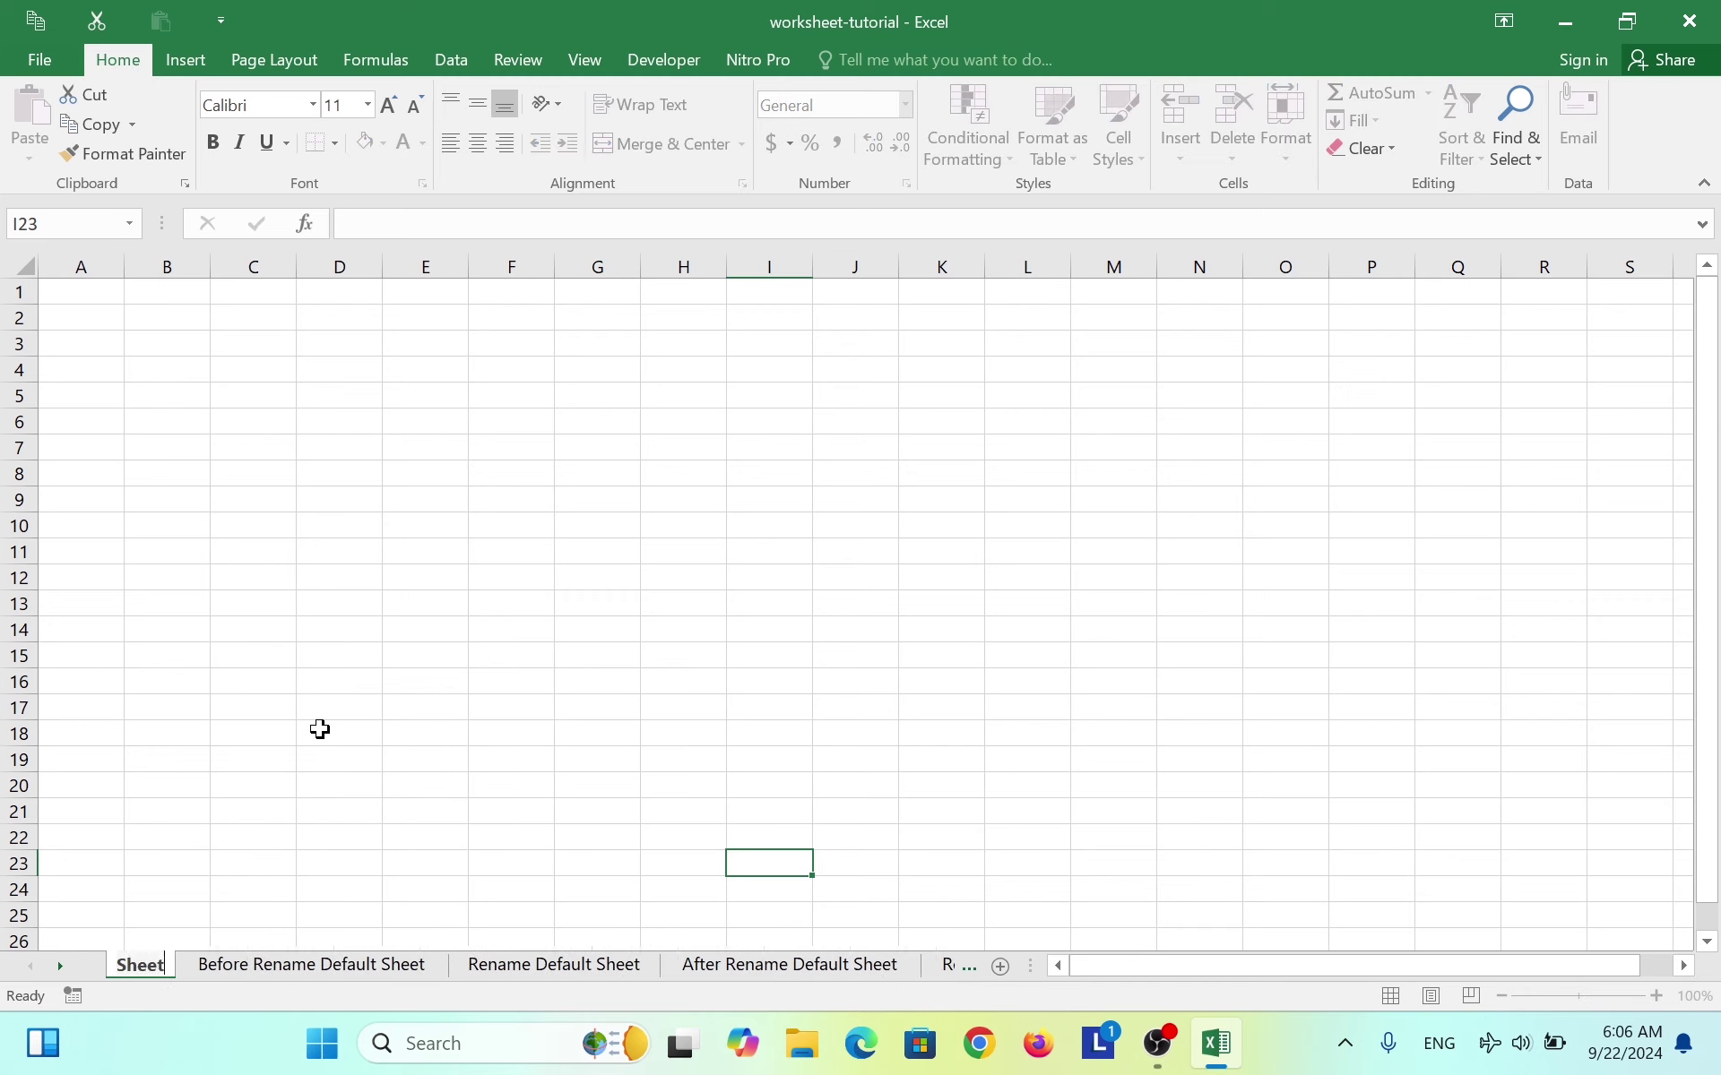
pyautogui.write(' 0')
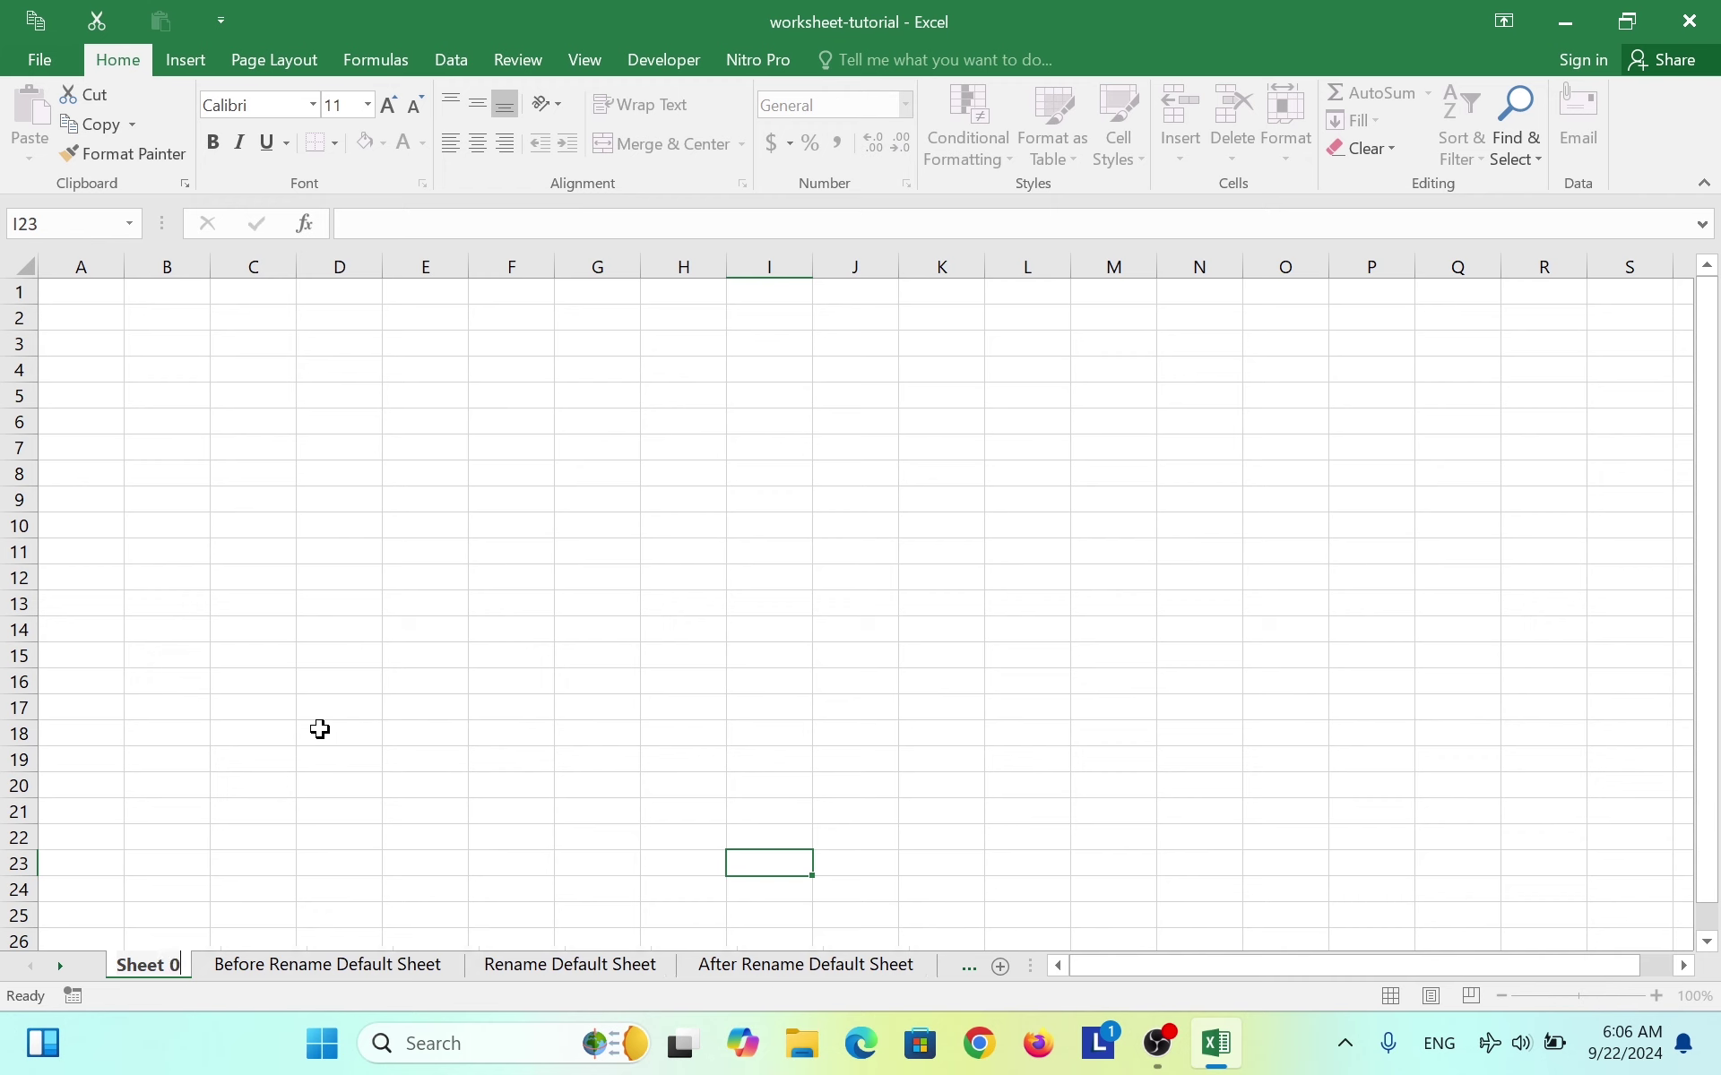
pyautogui.press('Return')
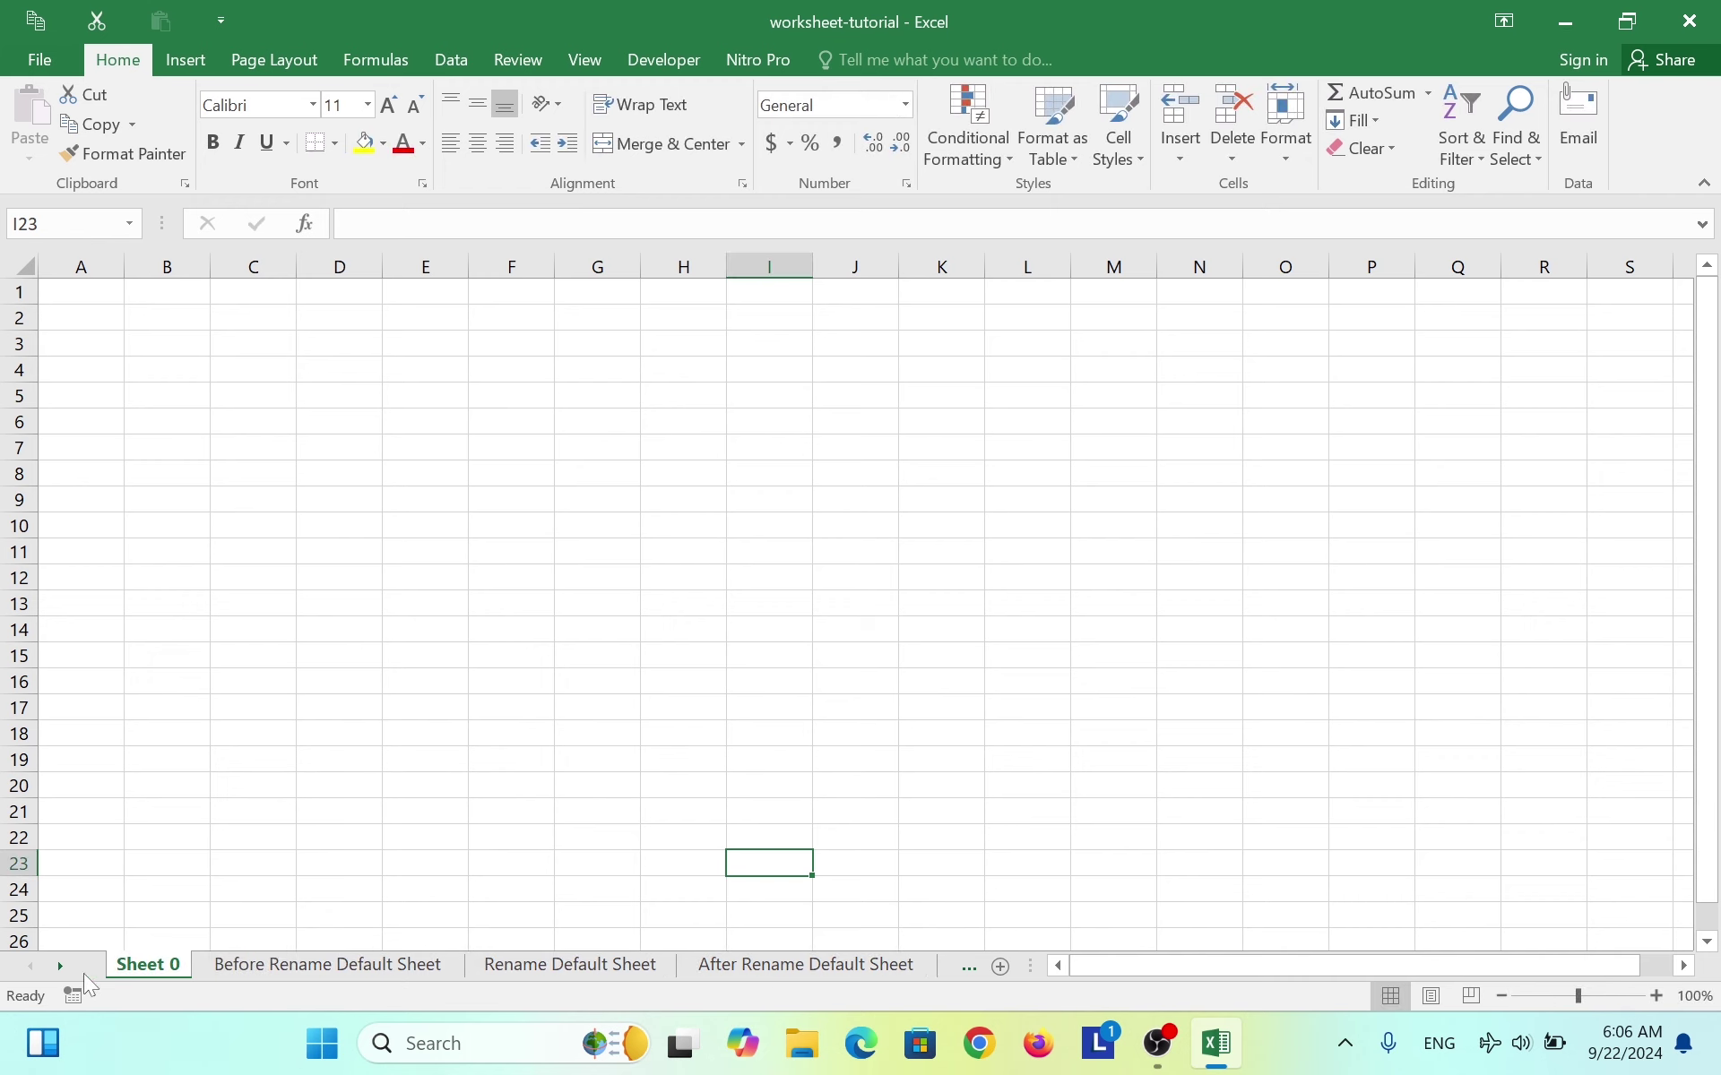
# - Scroll the sheet tabs right and display Rename New Insert Sheet 1
pyautogui.click(63, 966)
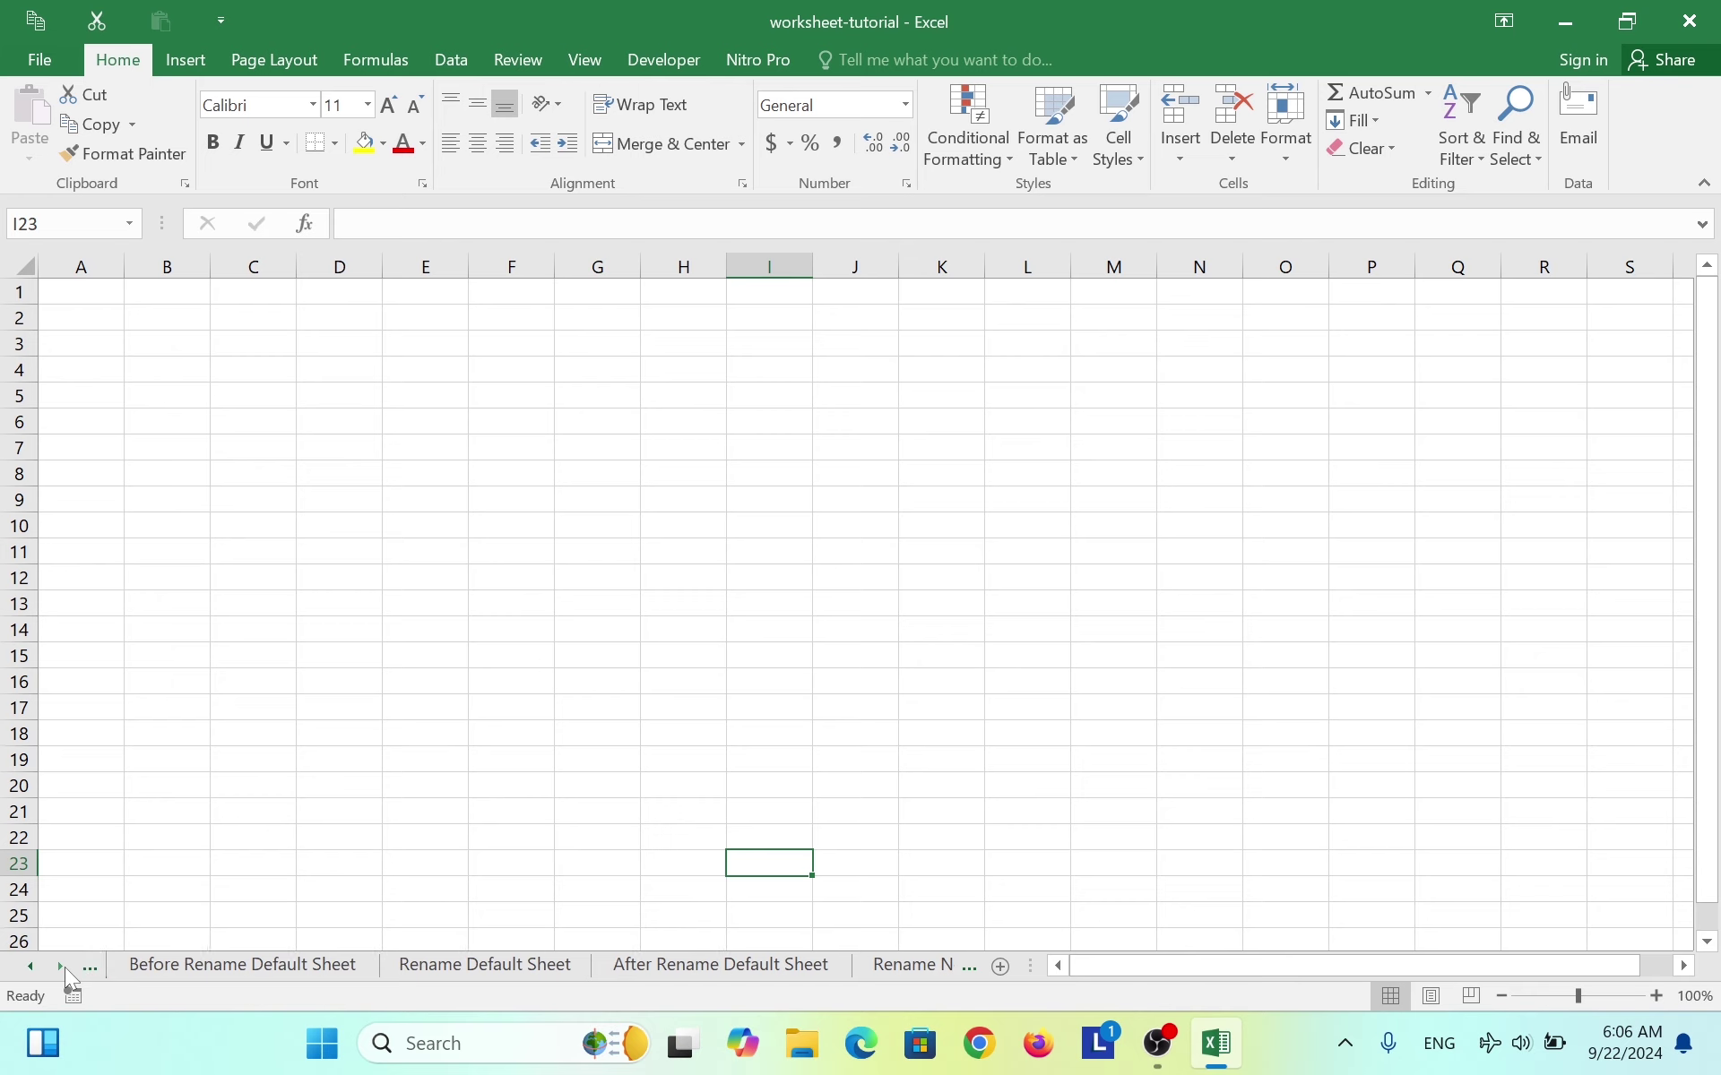
pyautogui.click(63, 966)
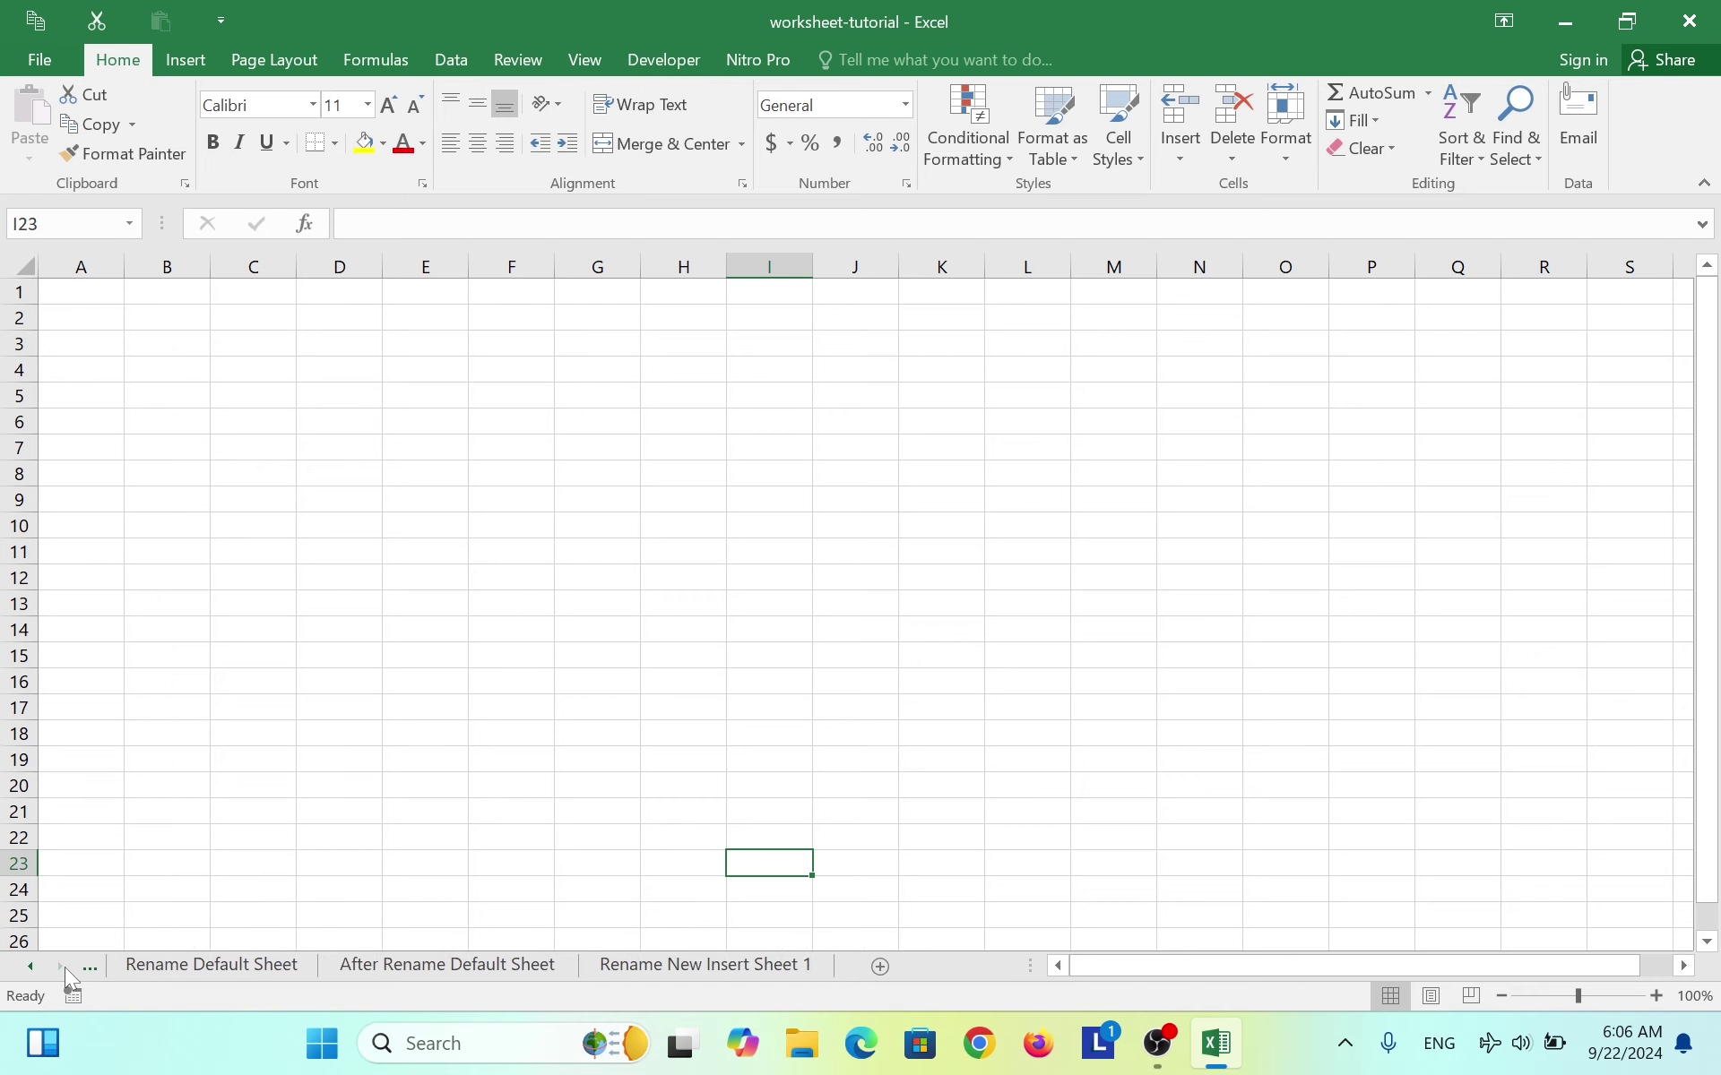
pyautogui.click(678, 968)
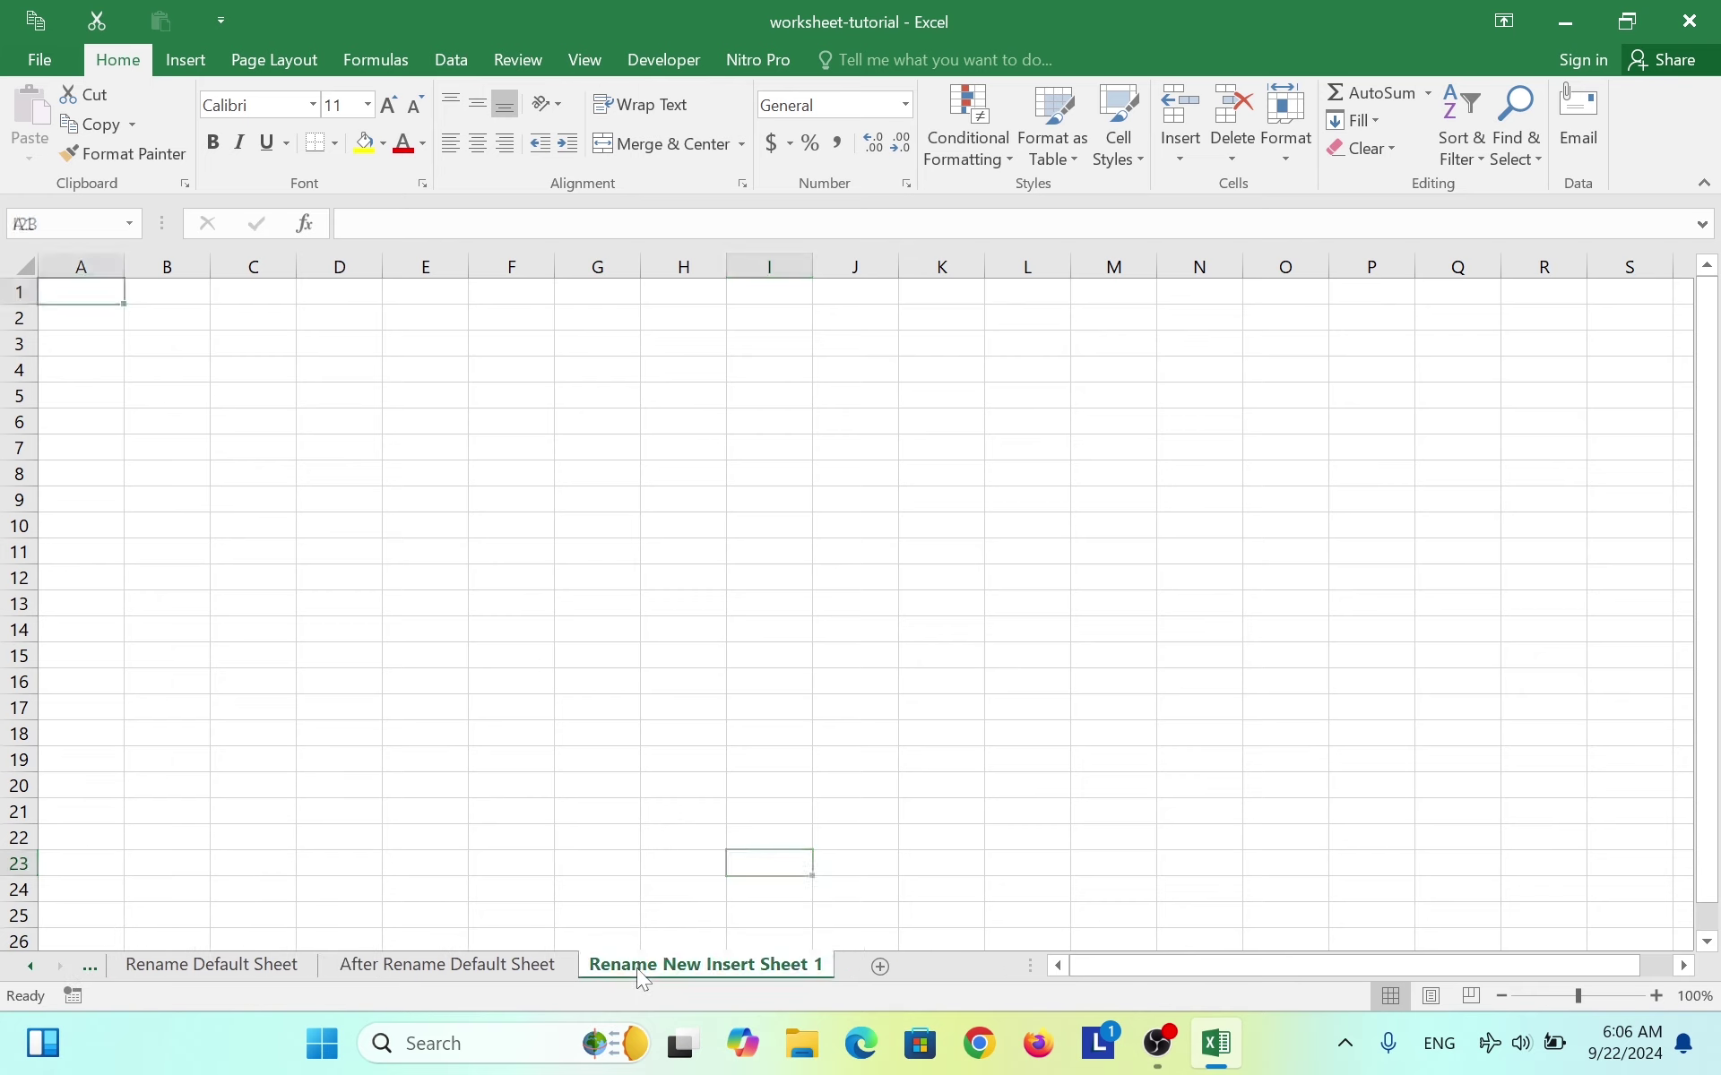
# - Move Rename New Insert Sheet 1 to sit right after Sheet 0
pyautogui.rightClick(824, 966)
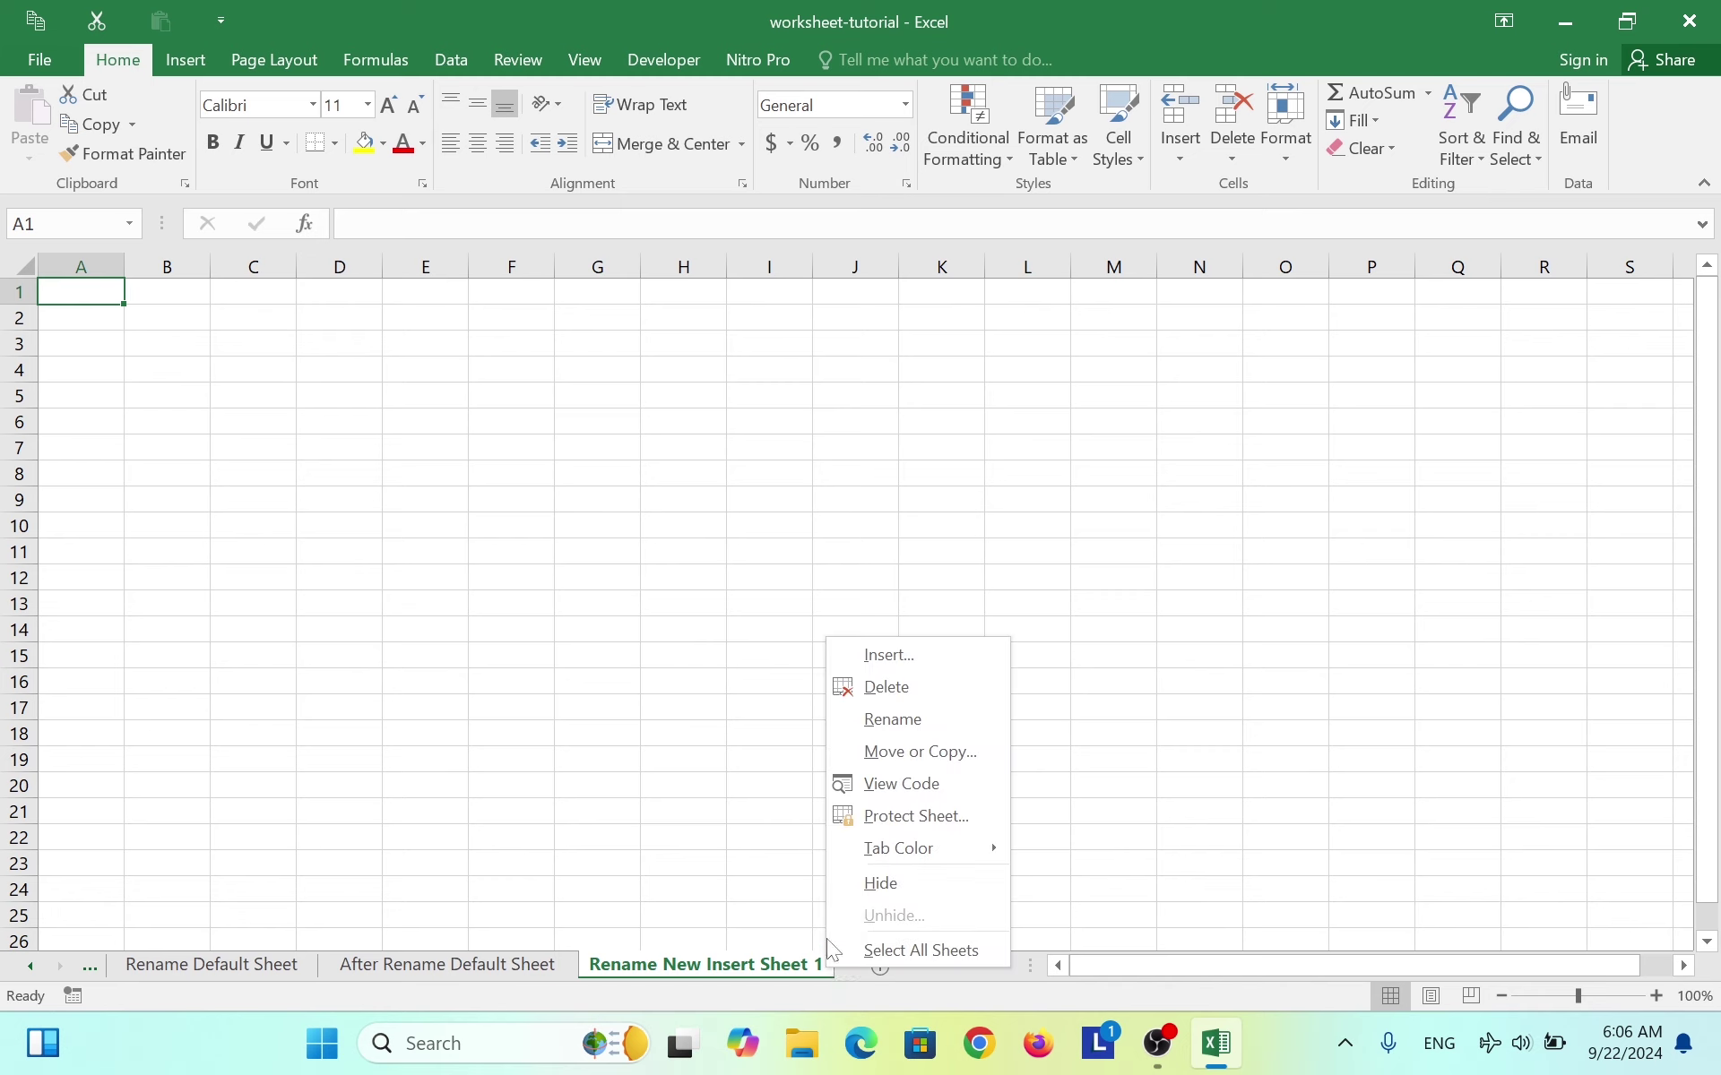
pyautogui.click(995, 756)
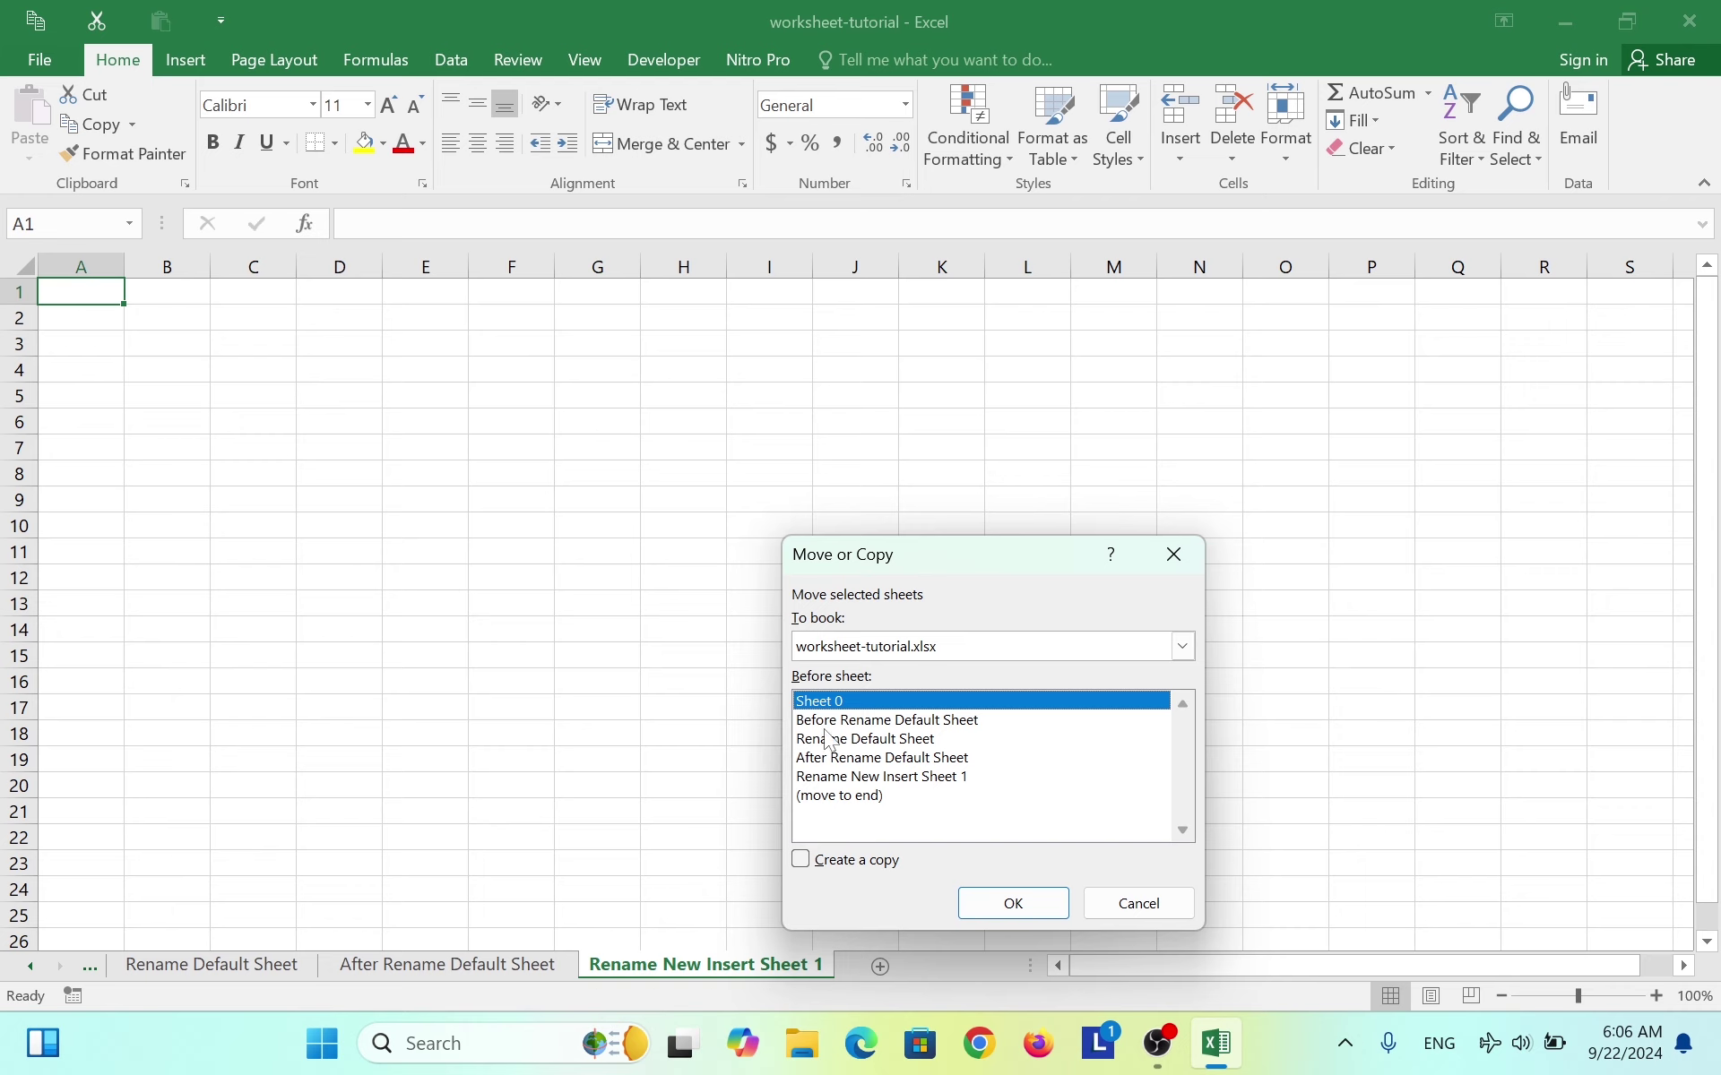
pyautogui.click(866, 725)
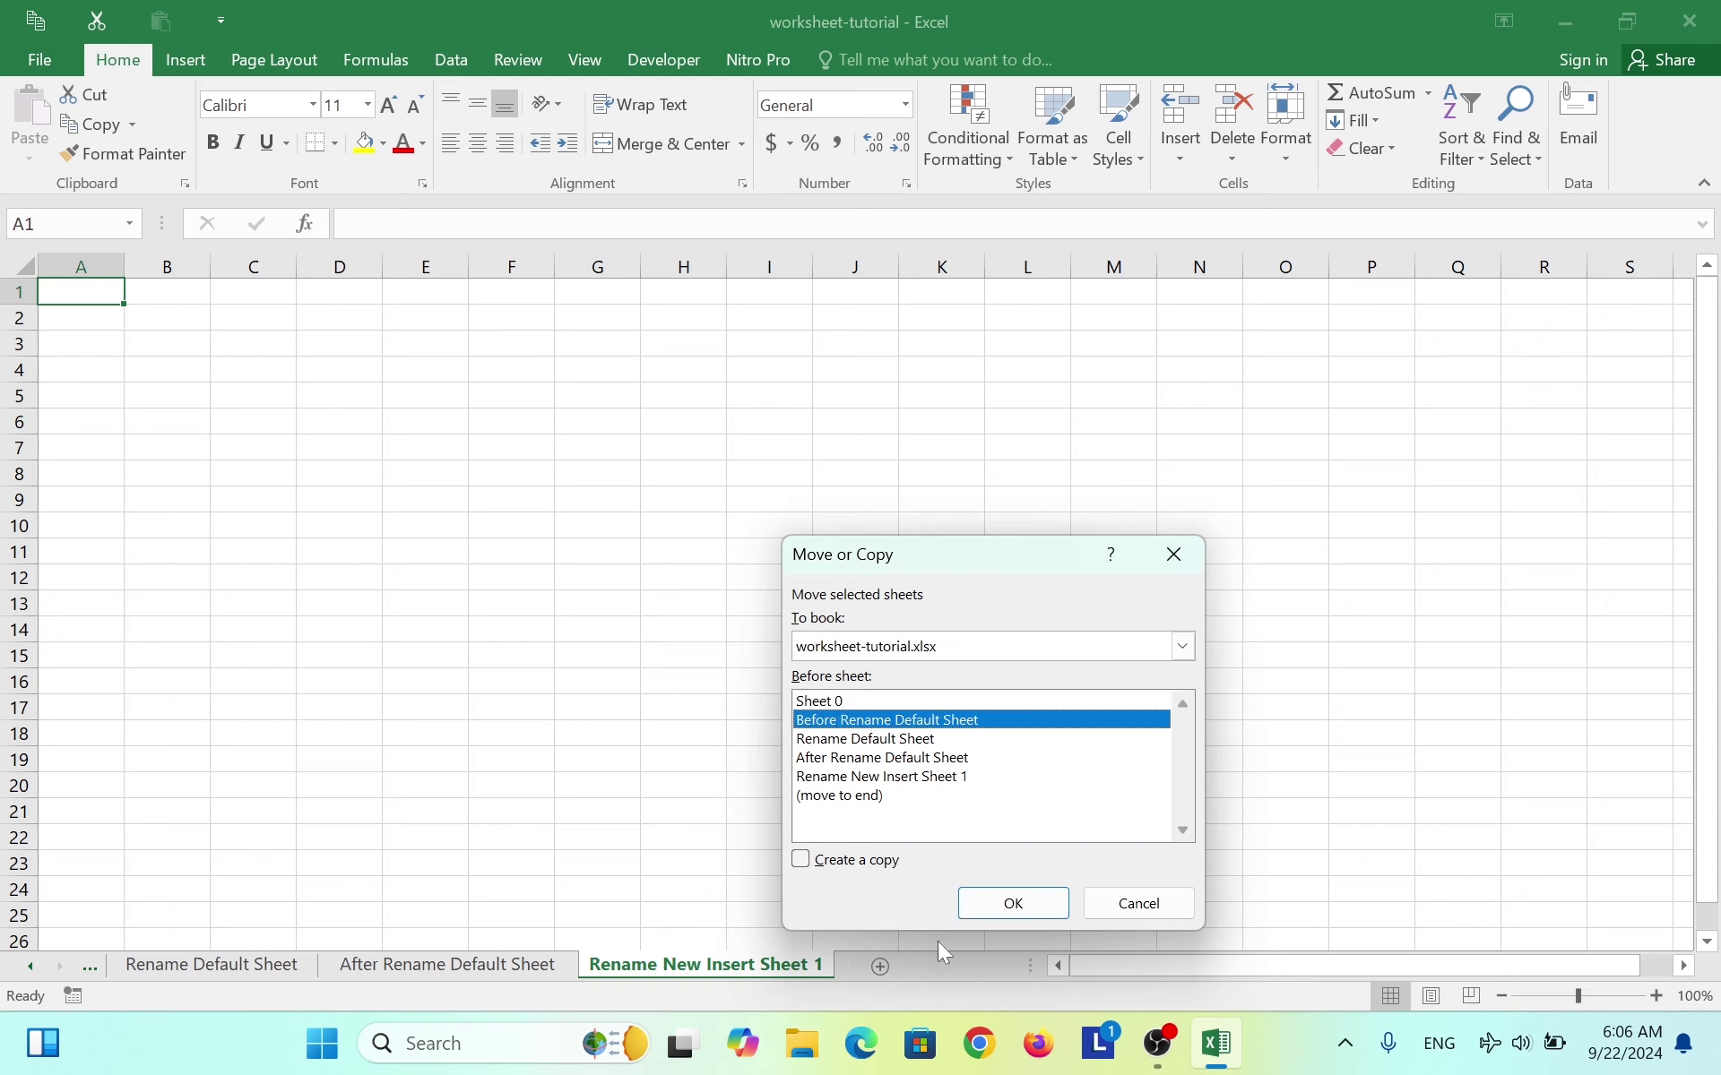
pyautogui.click(1002, 905)
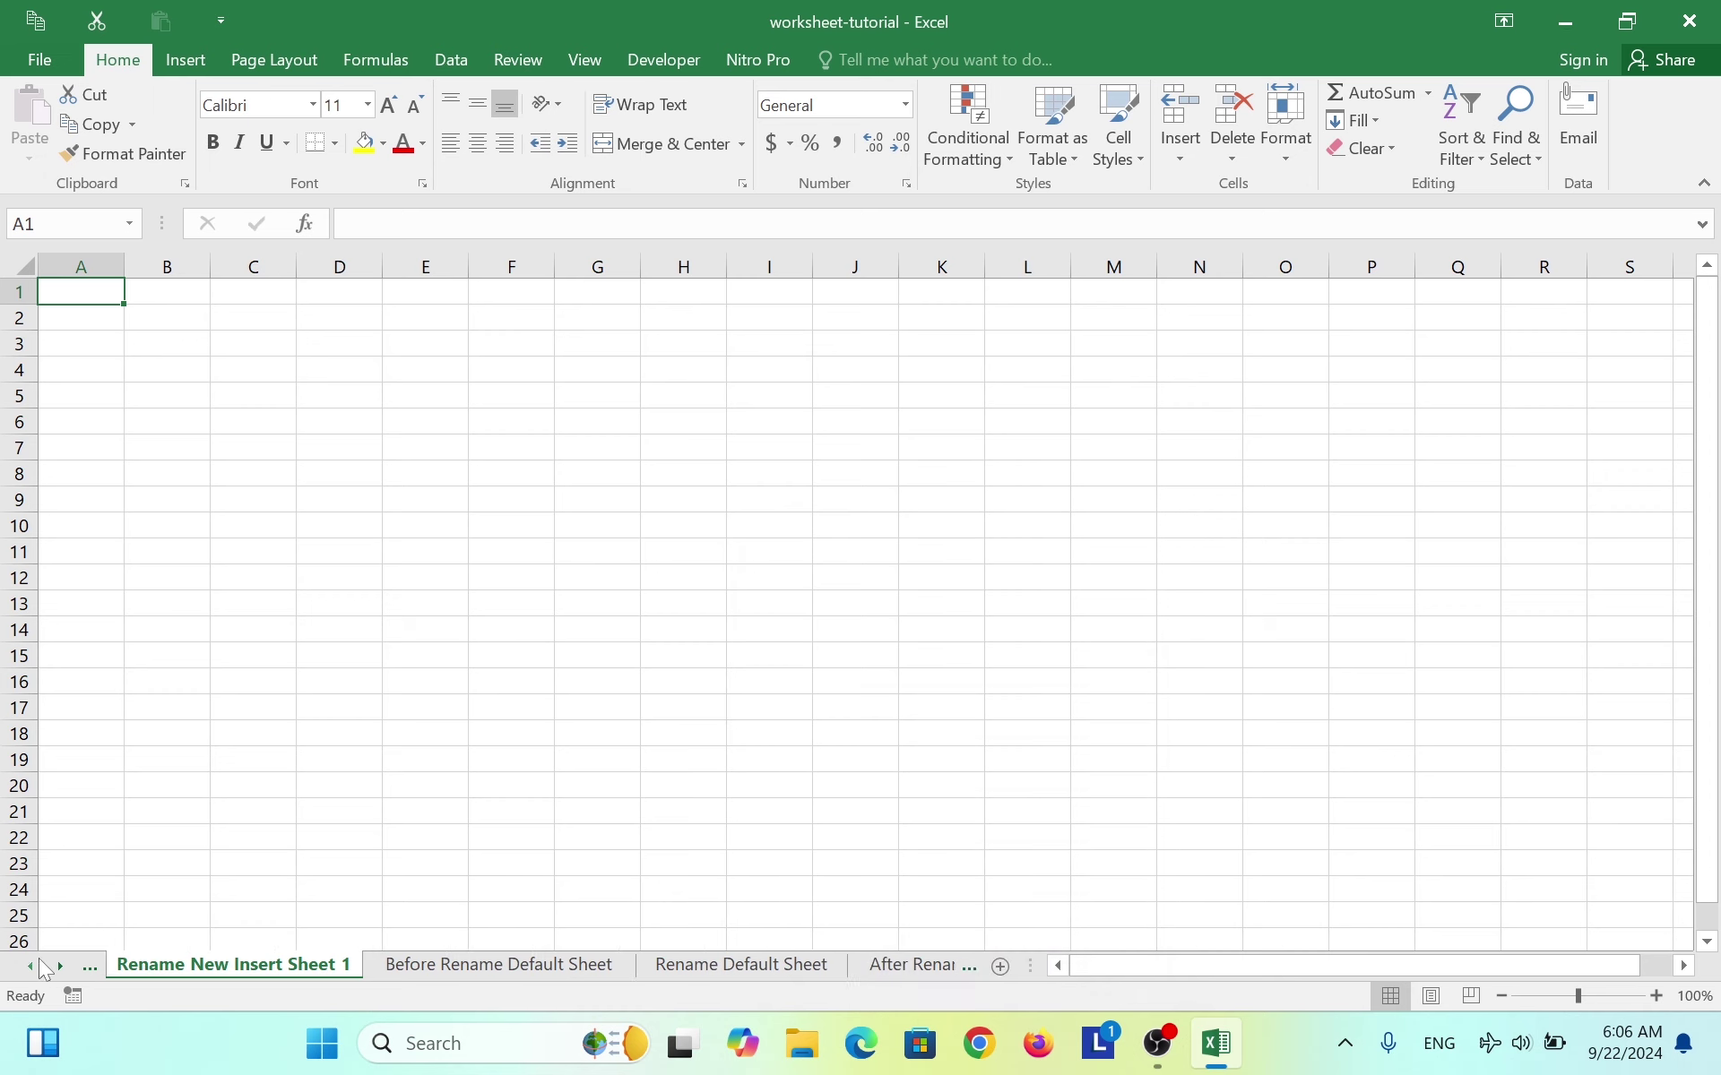
# - Delete the 'Rename New Insert' prefix so the tab reads 'Sheet 1'
pyautogui.click(29, 965)
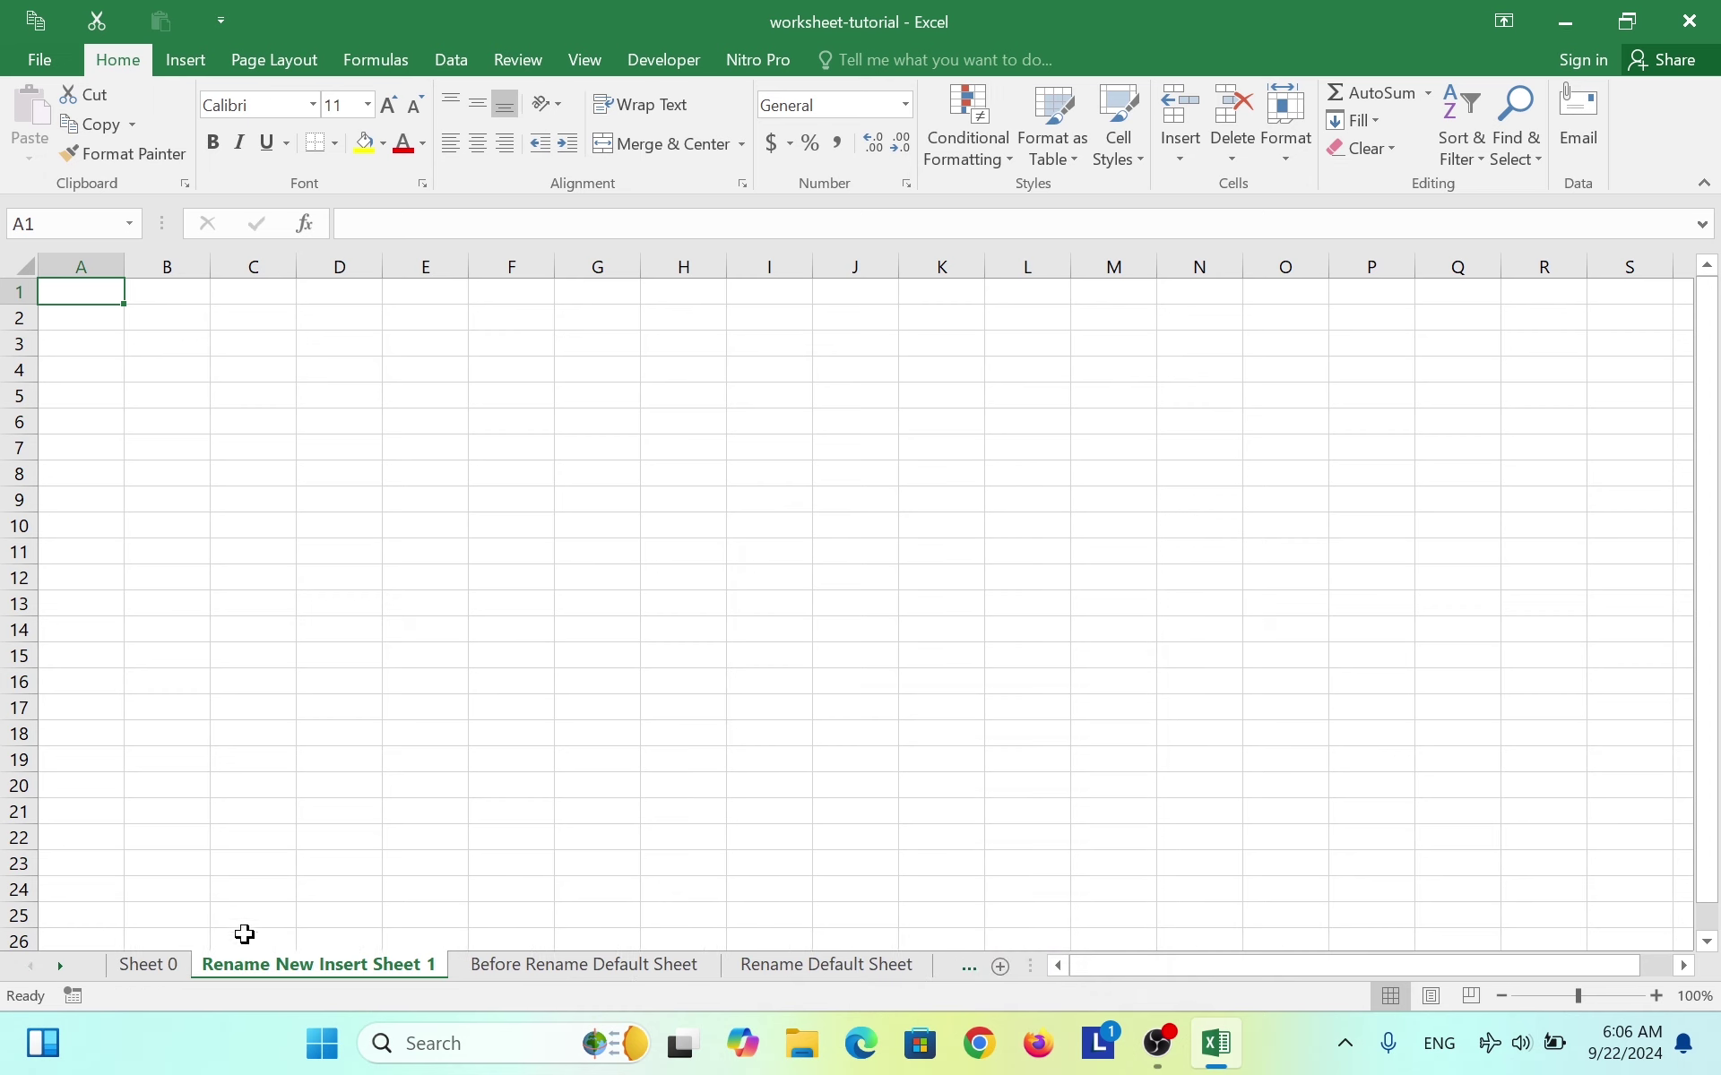
pyautogui.doubleClick(438, 974)
pyautogui.press('Right')
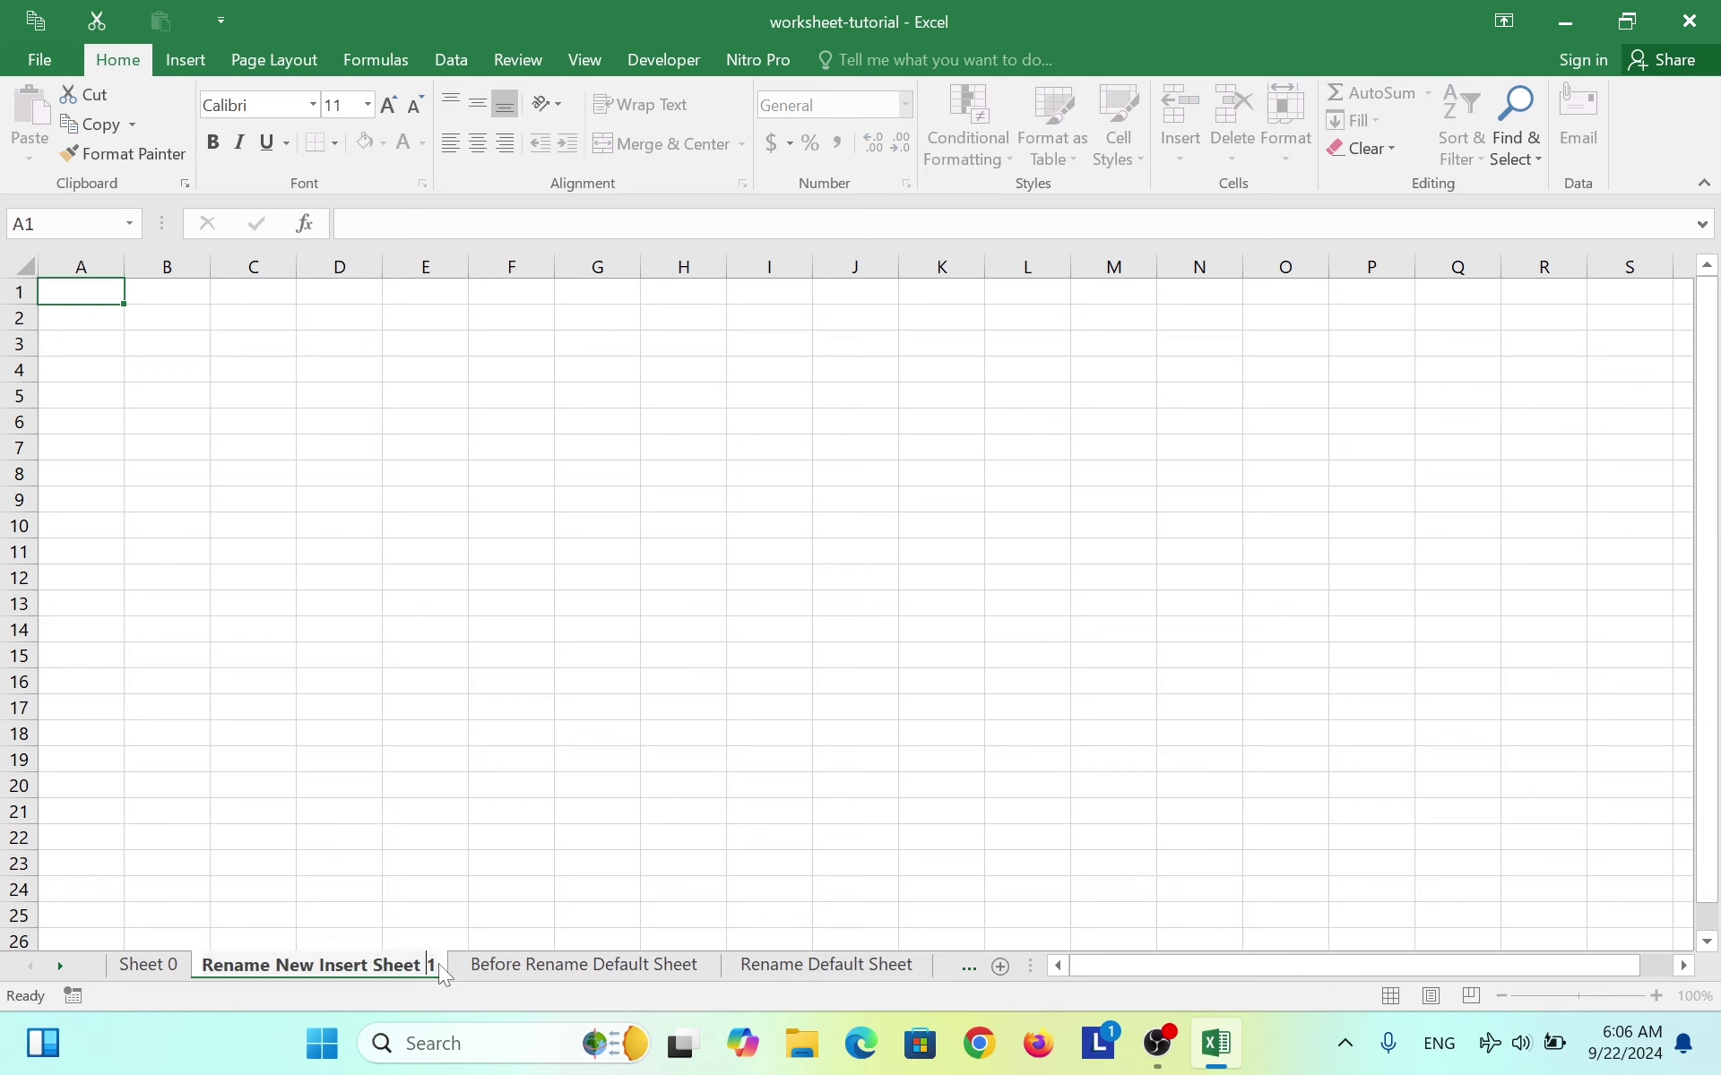
pyautogui.press('Left')
pyautogui.press('Left')
pyautogui.press('Left')
pyautogui.press('Left')
pyautogui.press('Left')
pyautogui.press('Left')
pyautogui.hotkey('ctrl', 'shift', 'Left')
pyautogui.hotkey('ctrl', 'shift', 'Left')
pyautogui.hotkey('ctrl', 'shift', 'Left')
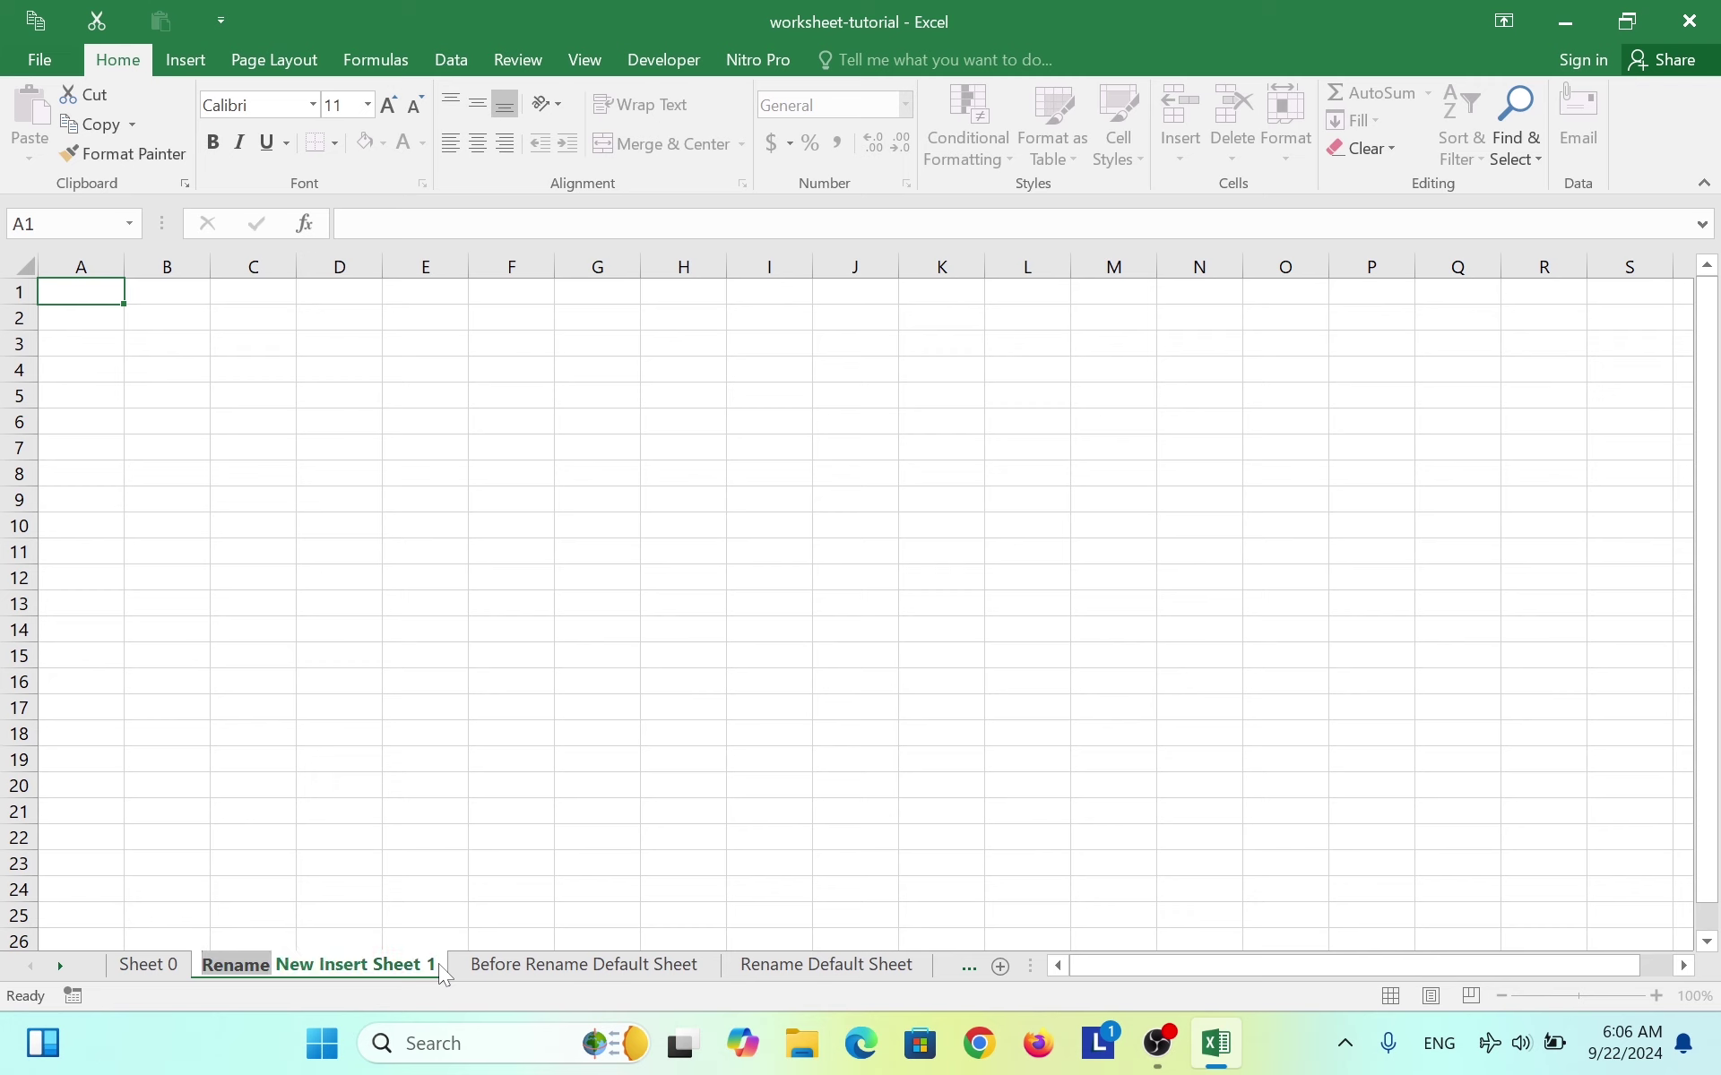
pyautogui.press('BackSpace')
pyautogui.press('Return')
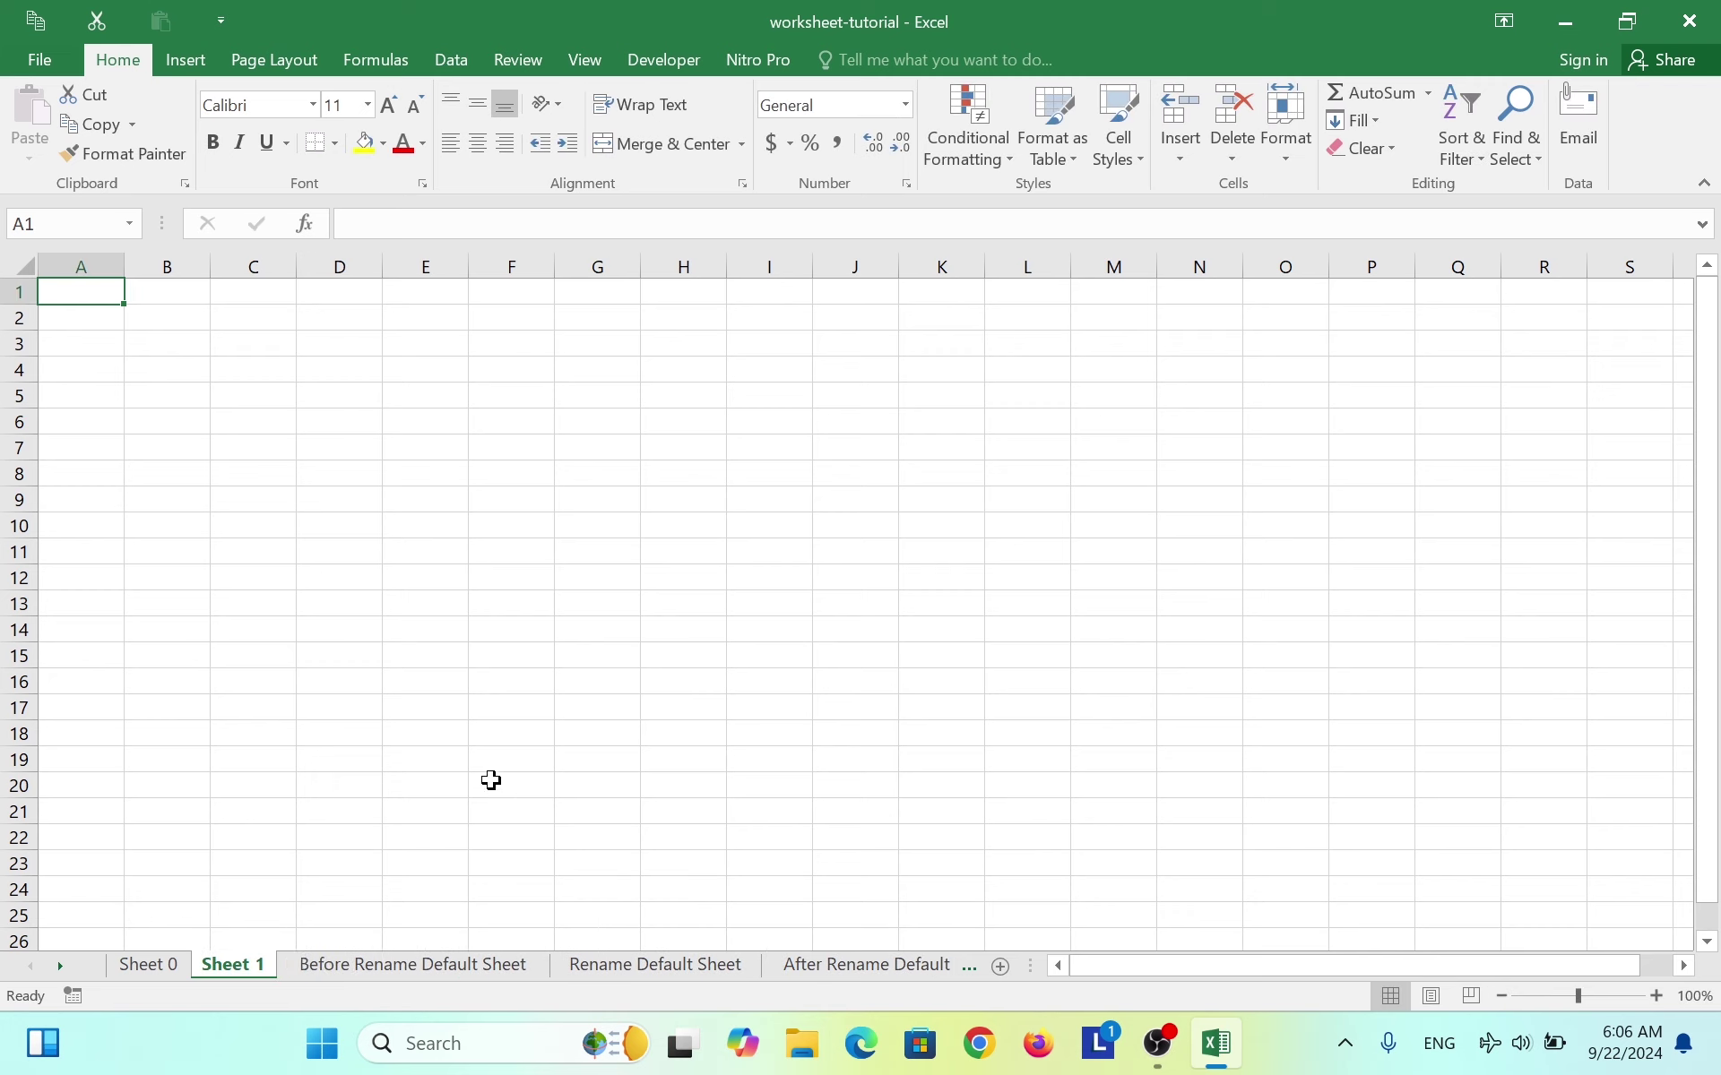
# - Drag the After Rename Default Sheet tab to right after Sheet 1
pyautogui.click(61, 964)
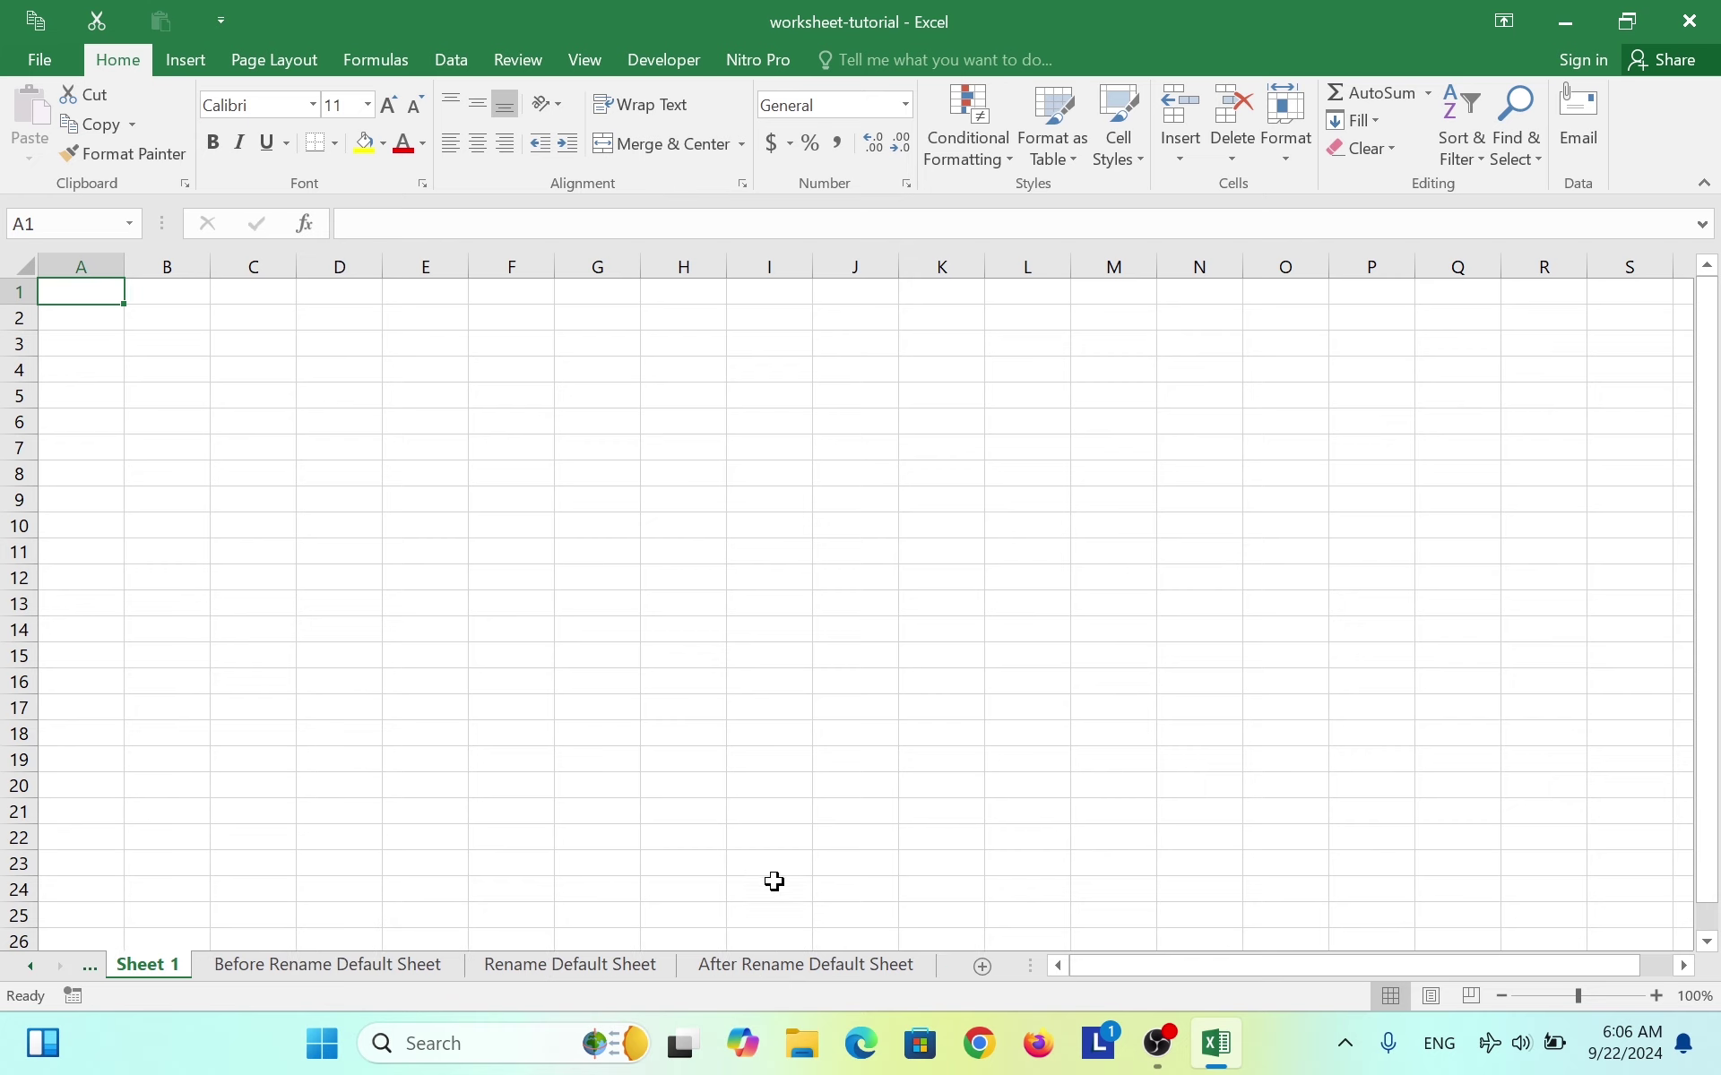
pyautogui.click(832, 965)
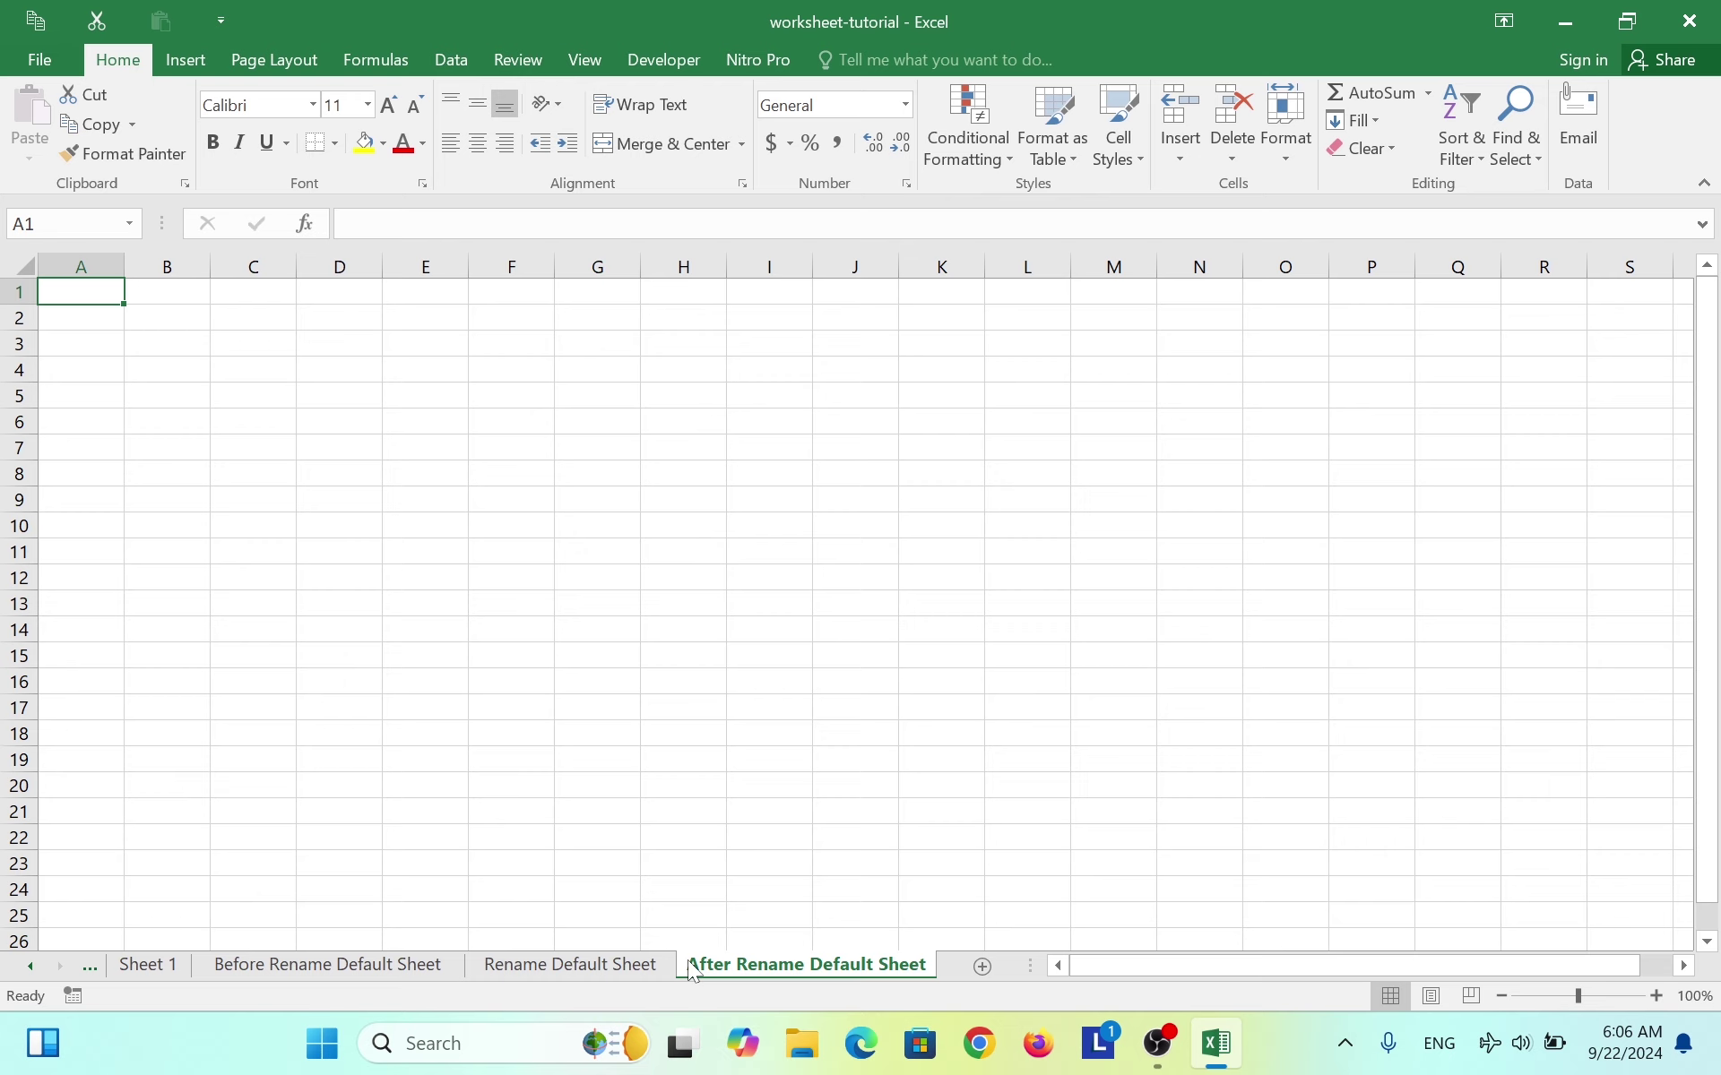
pyautogui.moveTo(692, 971)
pyautogui.mouseDown()
pyautogui.moveTo(385, 882)
pyautogui.moveTo(221, 940)
pyautogui.mouseUp()
pyautogui.moveTo(221, 937); pyautogui.dragTo(213, 933)
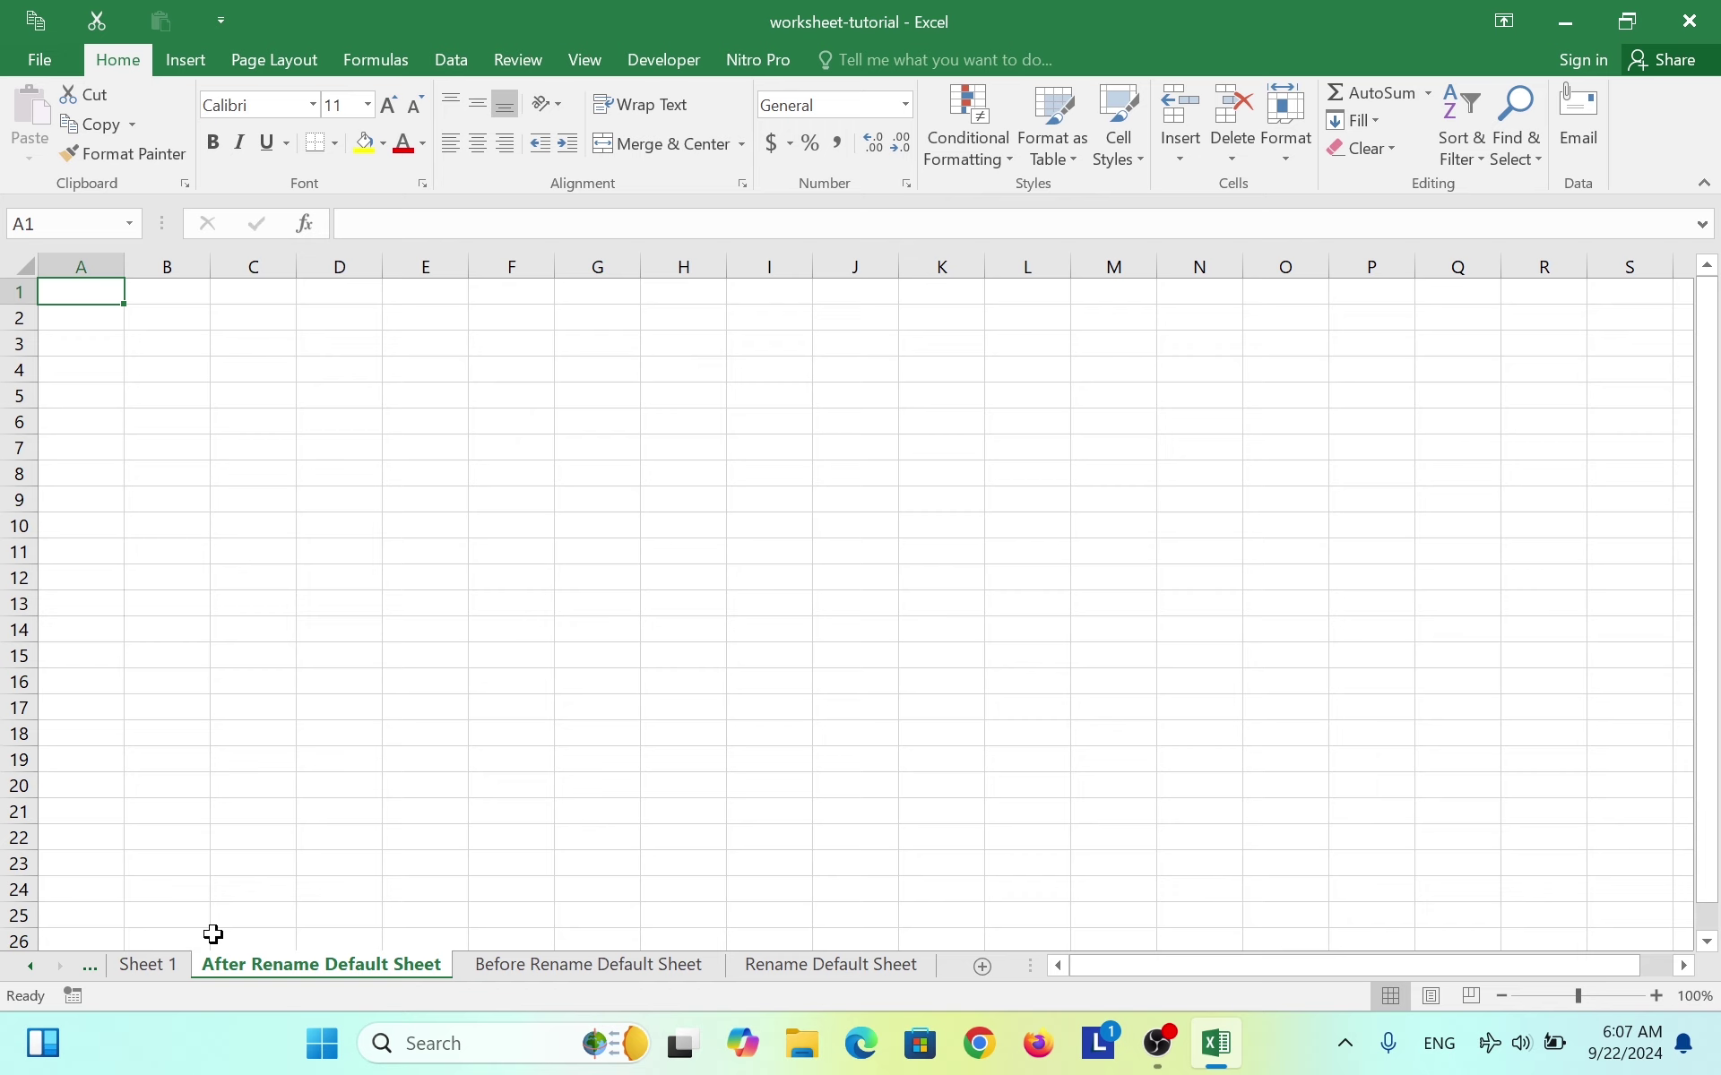
# - Rename After Rename Default Sheet to 'Sheet 2'
pyautogui.doubleClick(242, 971)
pyautogui.write('Sh')
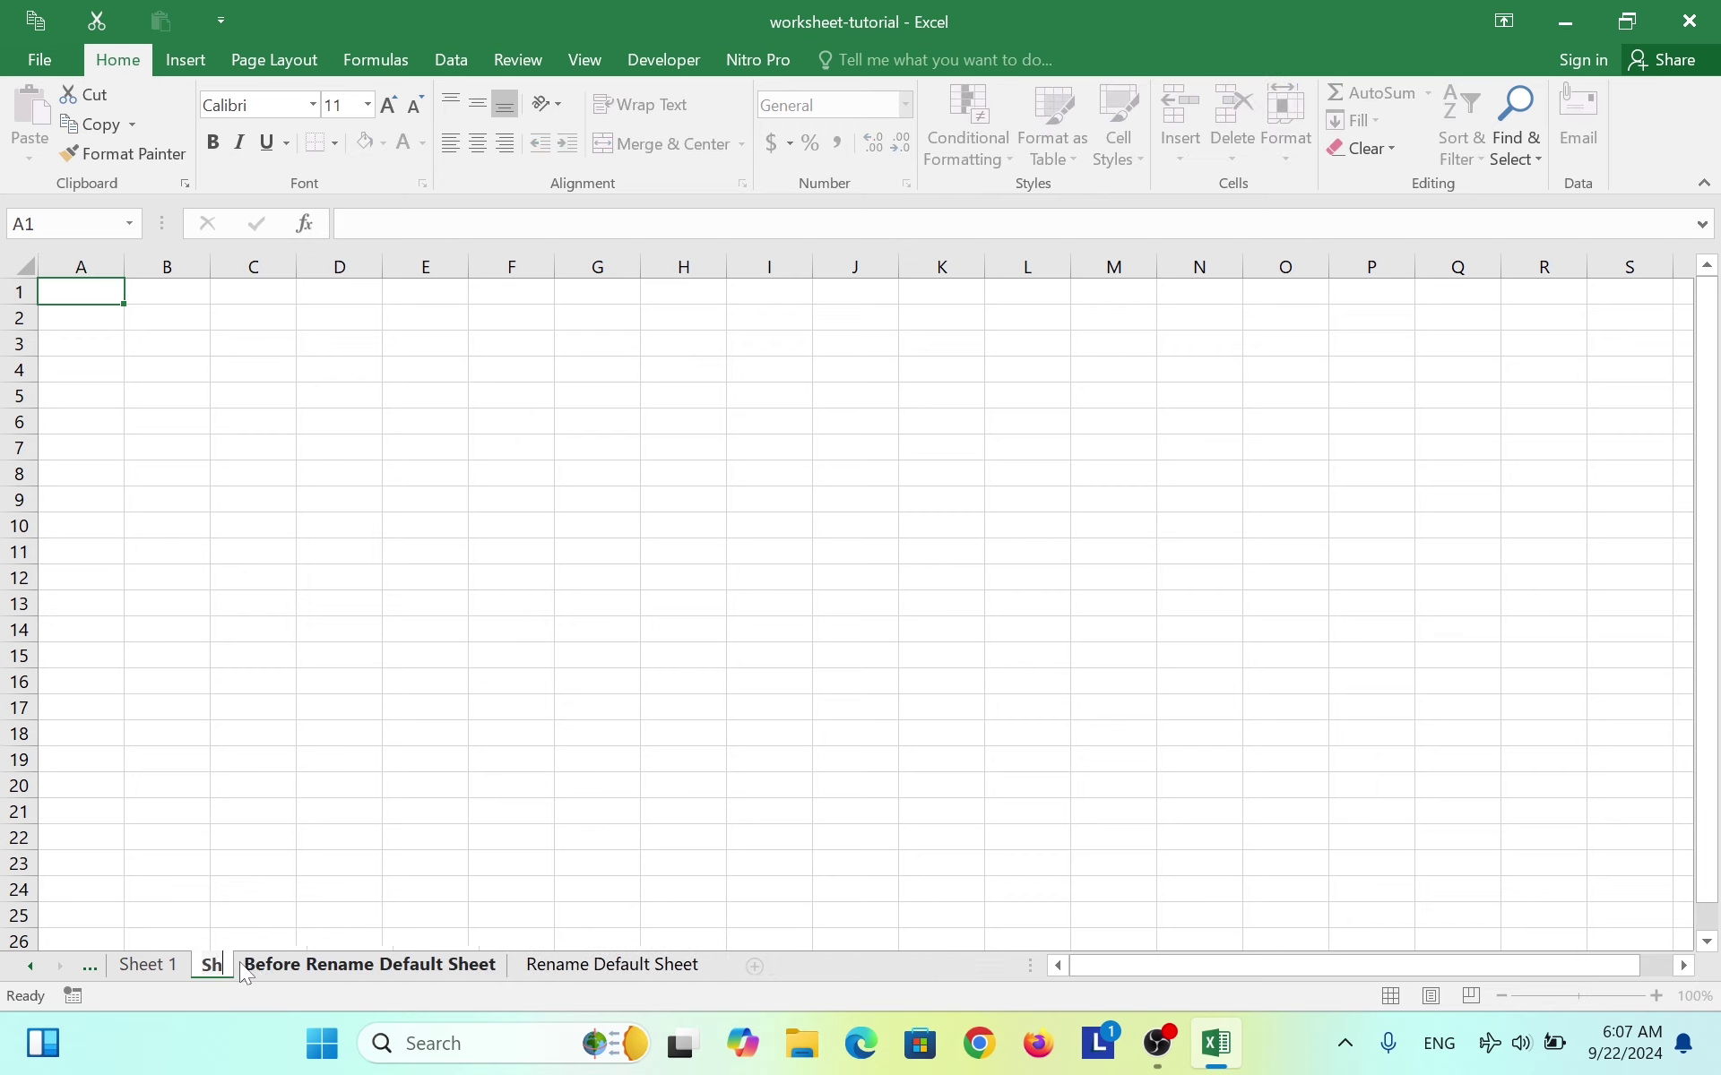
pyautogui.write('eet 2')
pyautogui.press('Return')
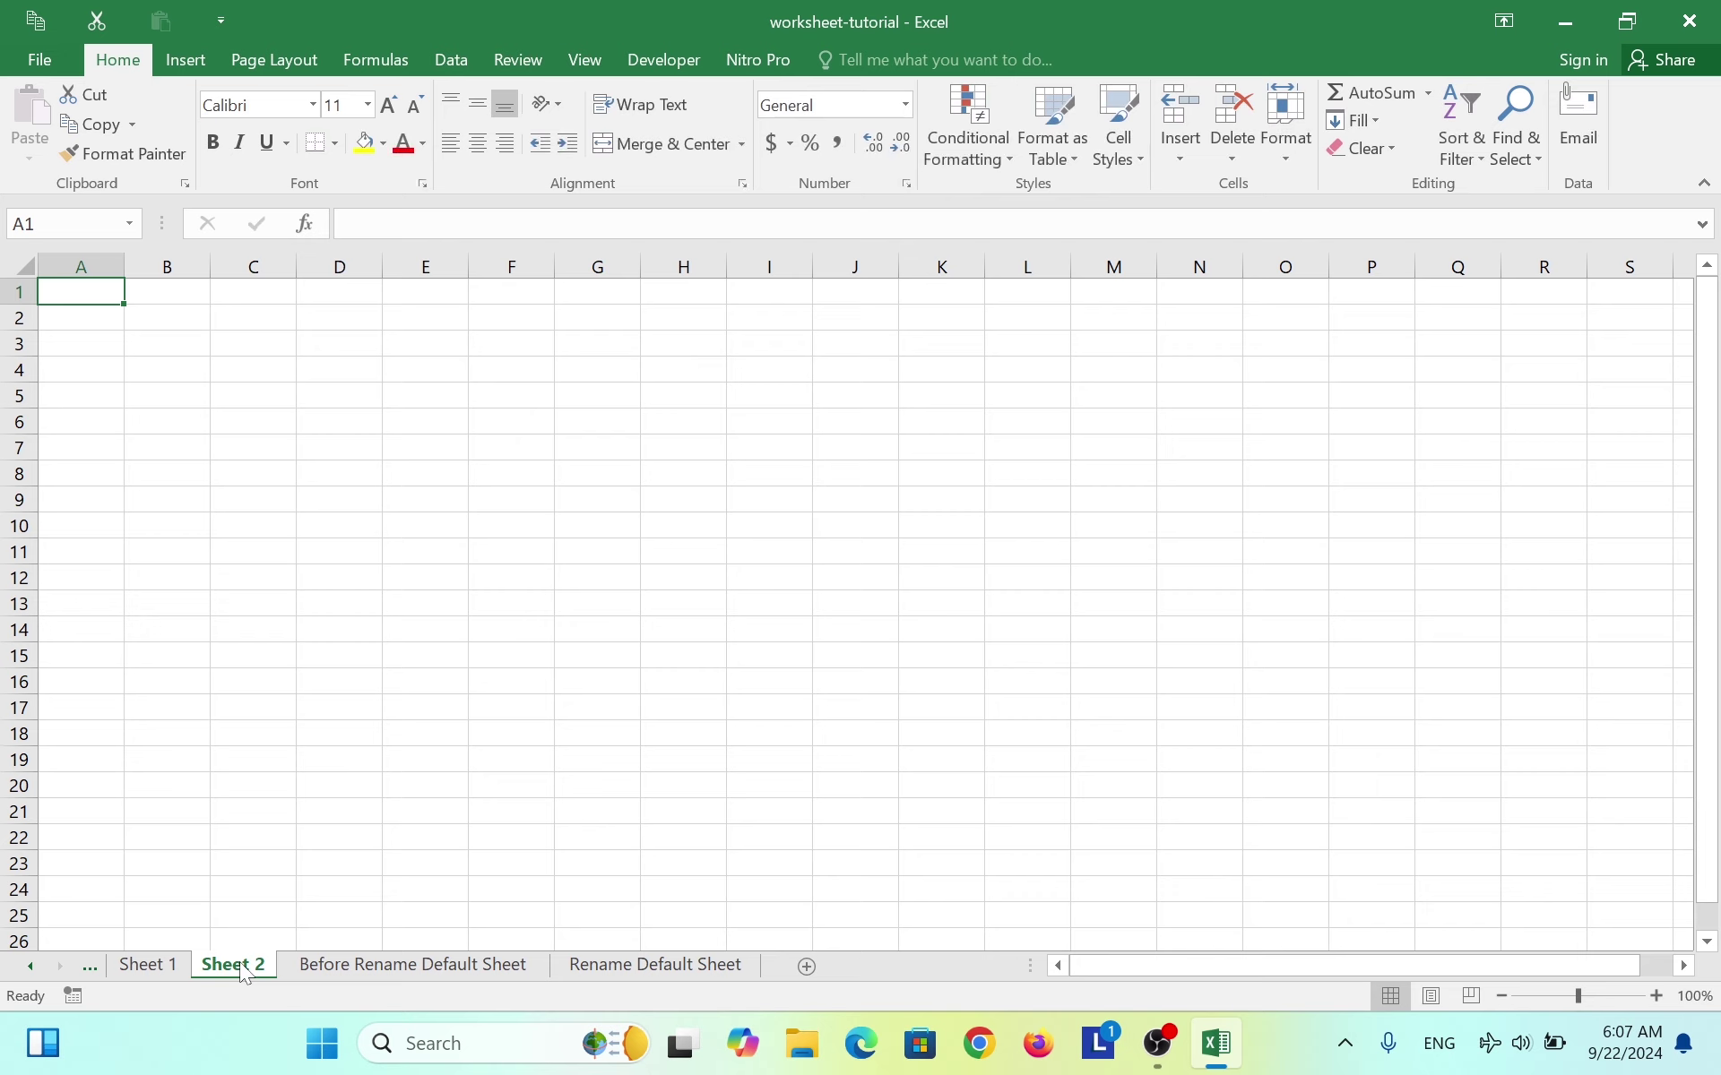
# - Drag the Rename Default Sheet tab to right after Sheet 2
pyautogui.click(600, 969)
pyautogui.moveTo(601, 971)
pyautogui.mouseDown()
pyautogui.moveTo(438, 923)
pyautogui.moveTo(285, 944)
pyautogui.mouseUp()
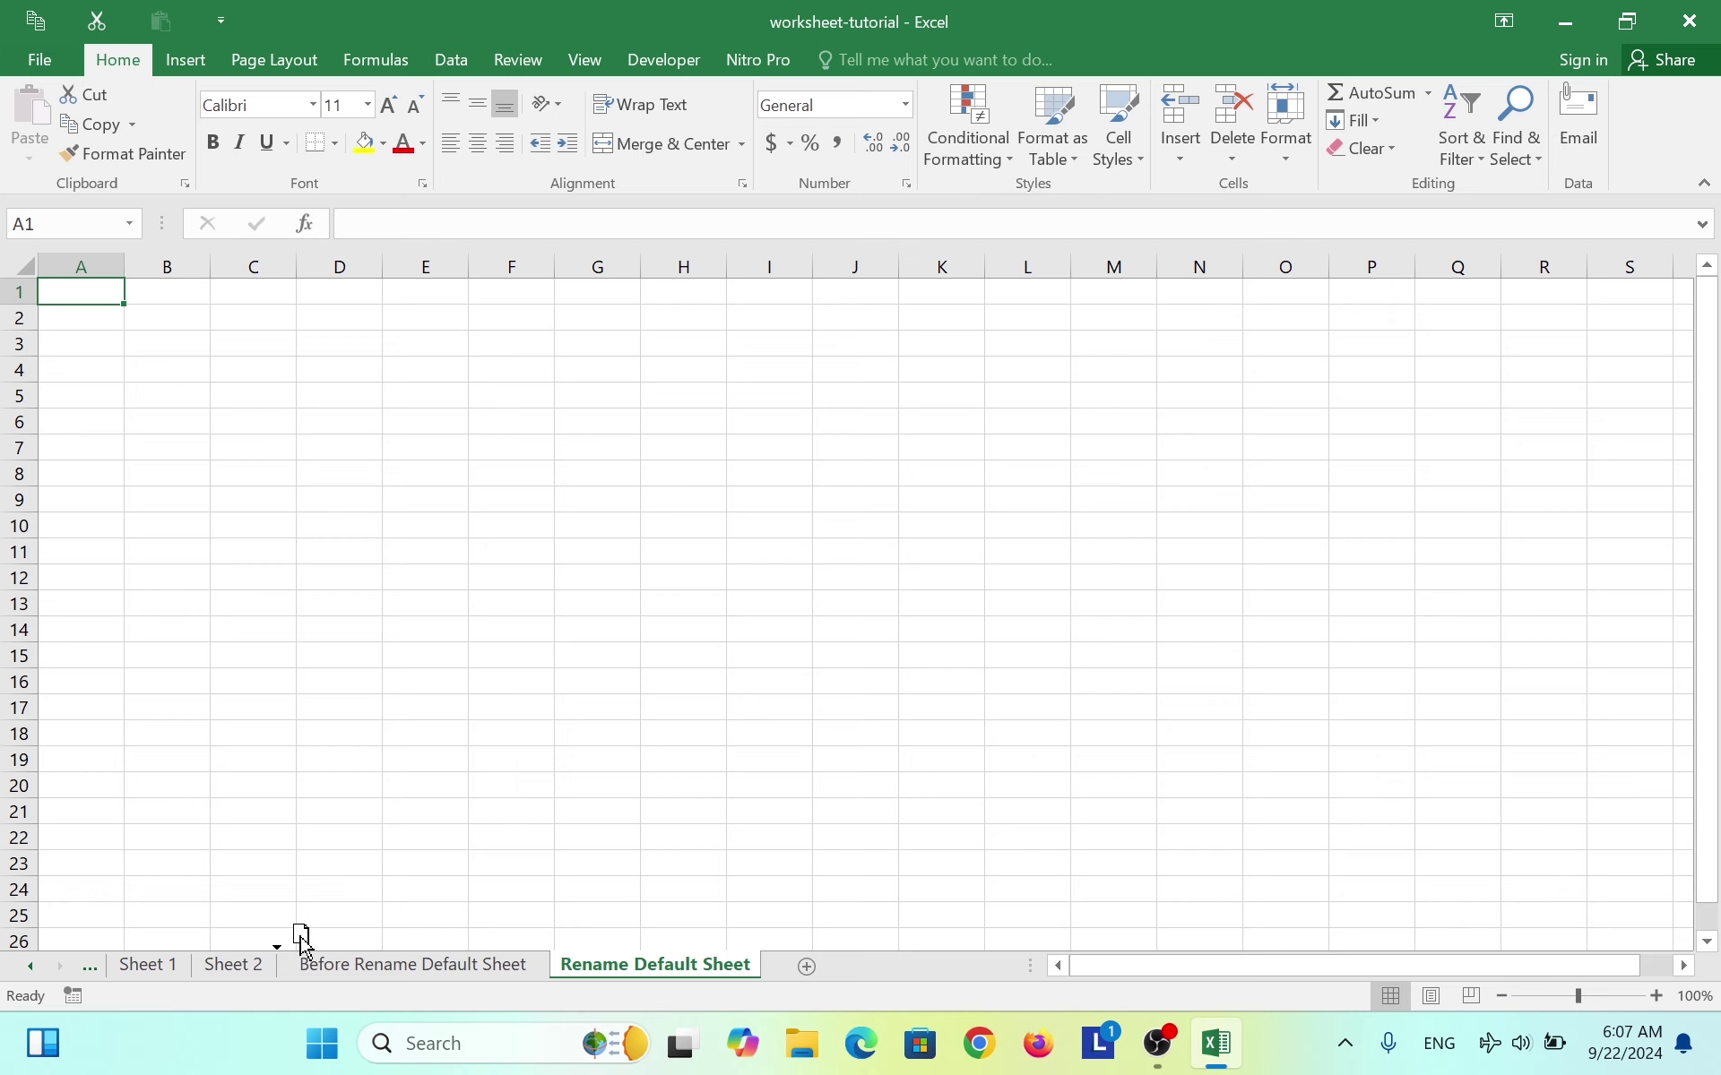
pyautogui.moveTo(285, 944); pyautogui.dragTo(299, 936)
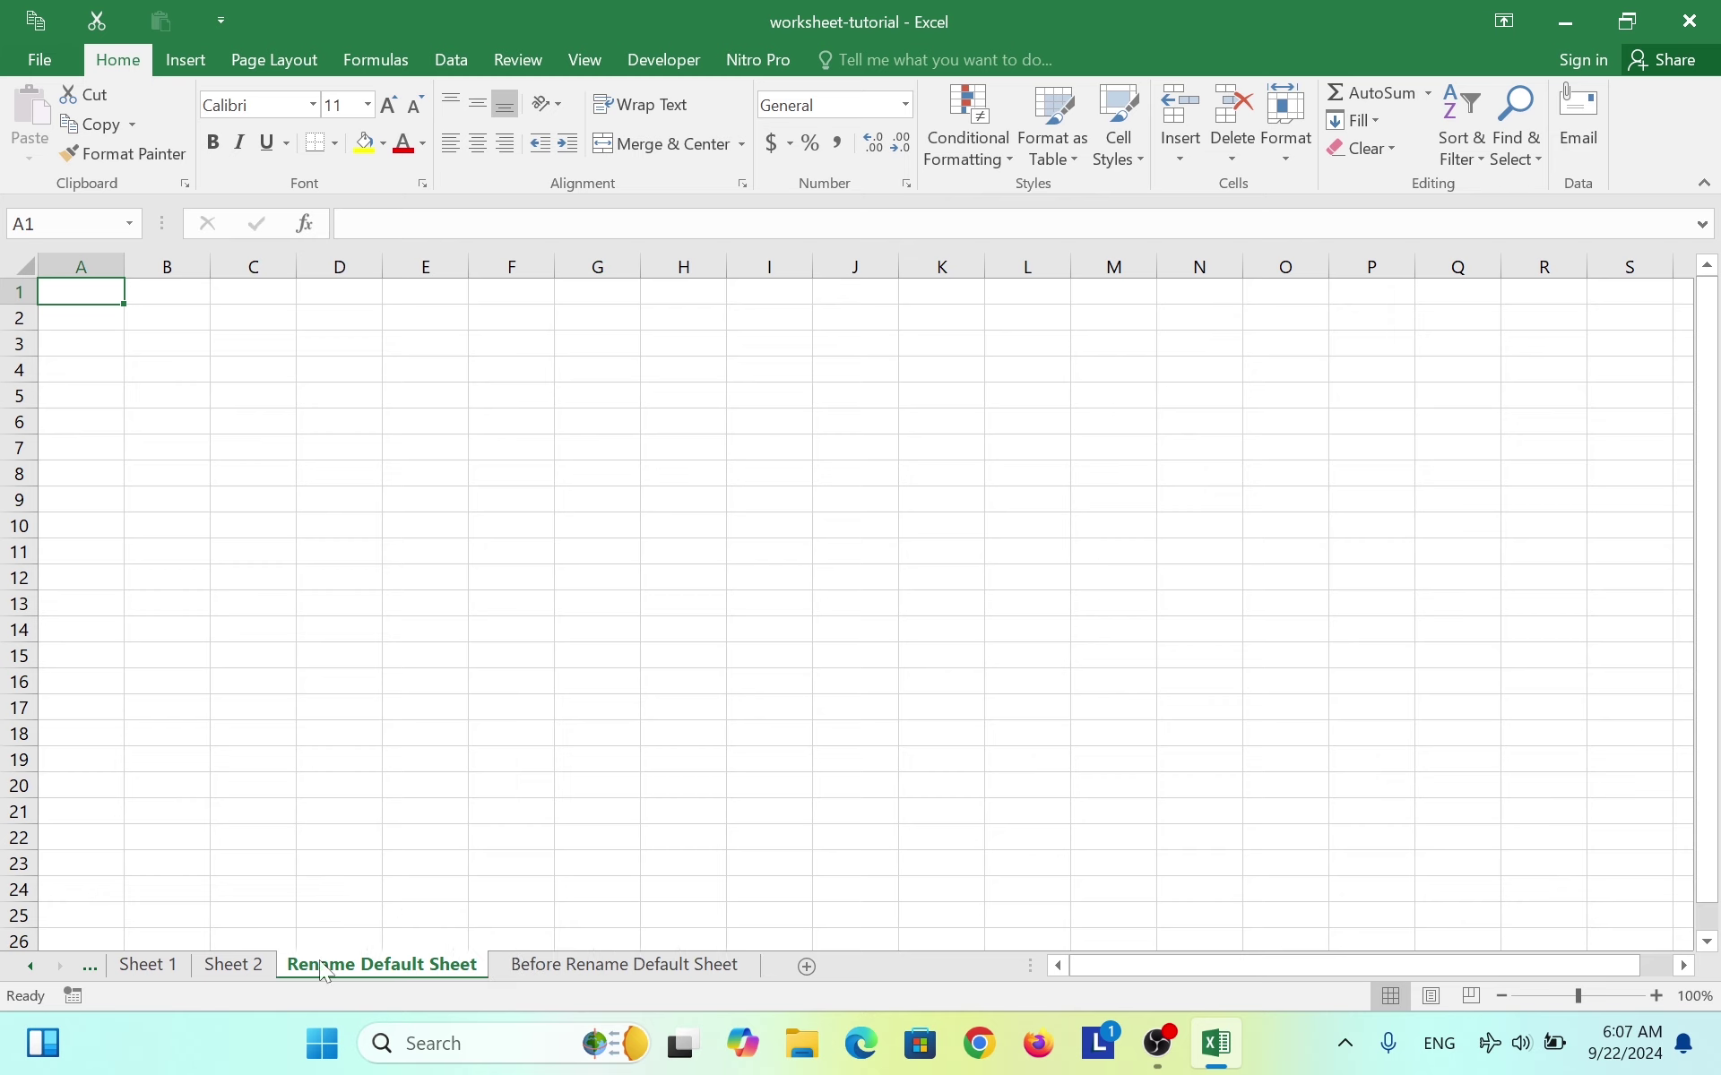
# - Rename Rename Default Sheet to 'Sheet 3' and display Before Rename Default Sheet
pyautogui.doubleClick(324, 971)
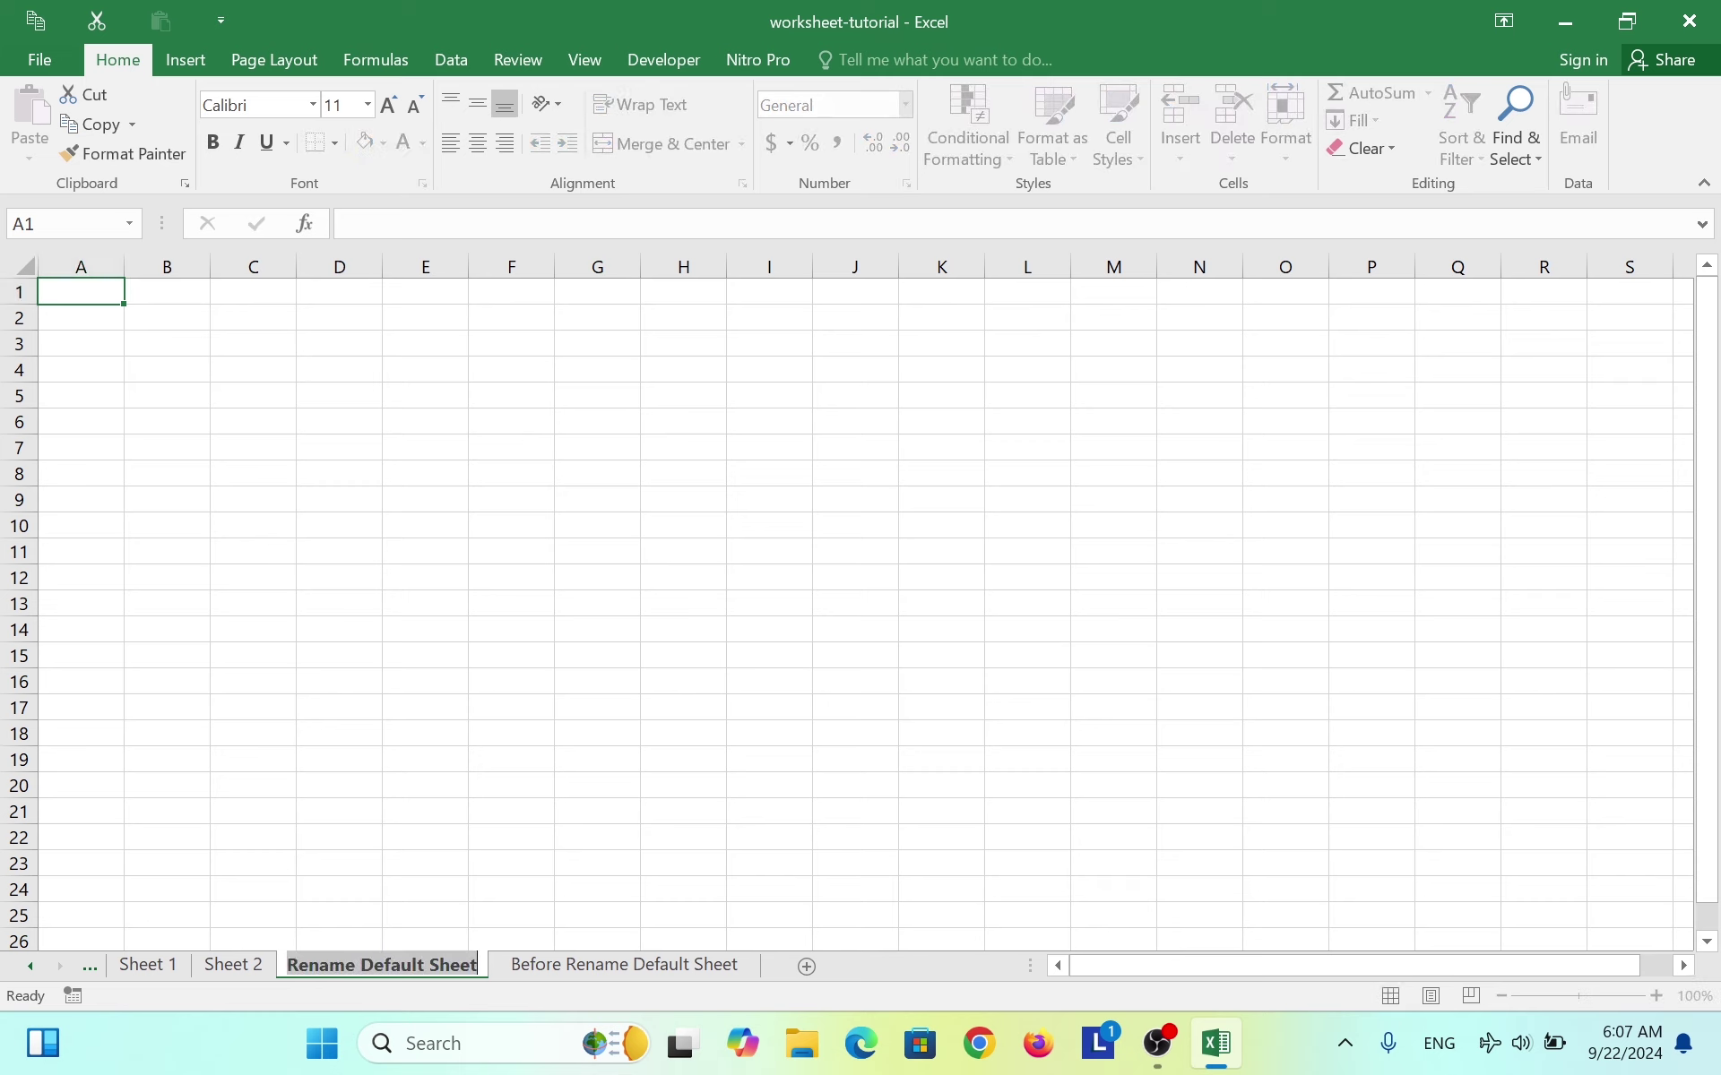
pyautogui.write('Sheet')
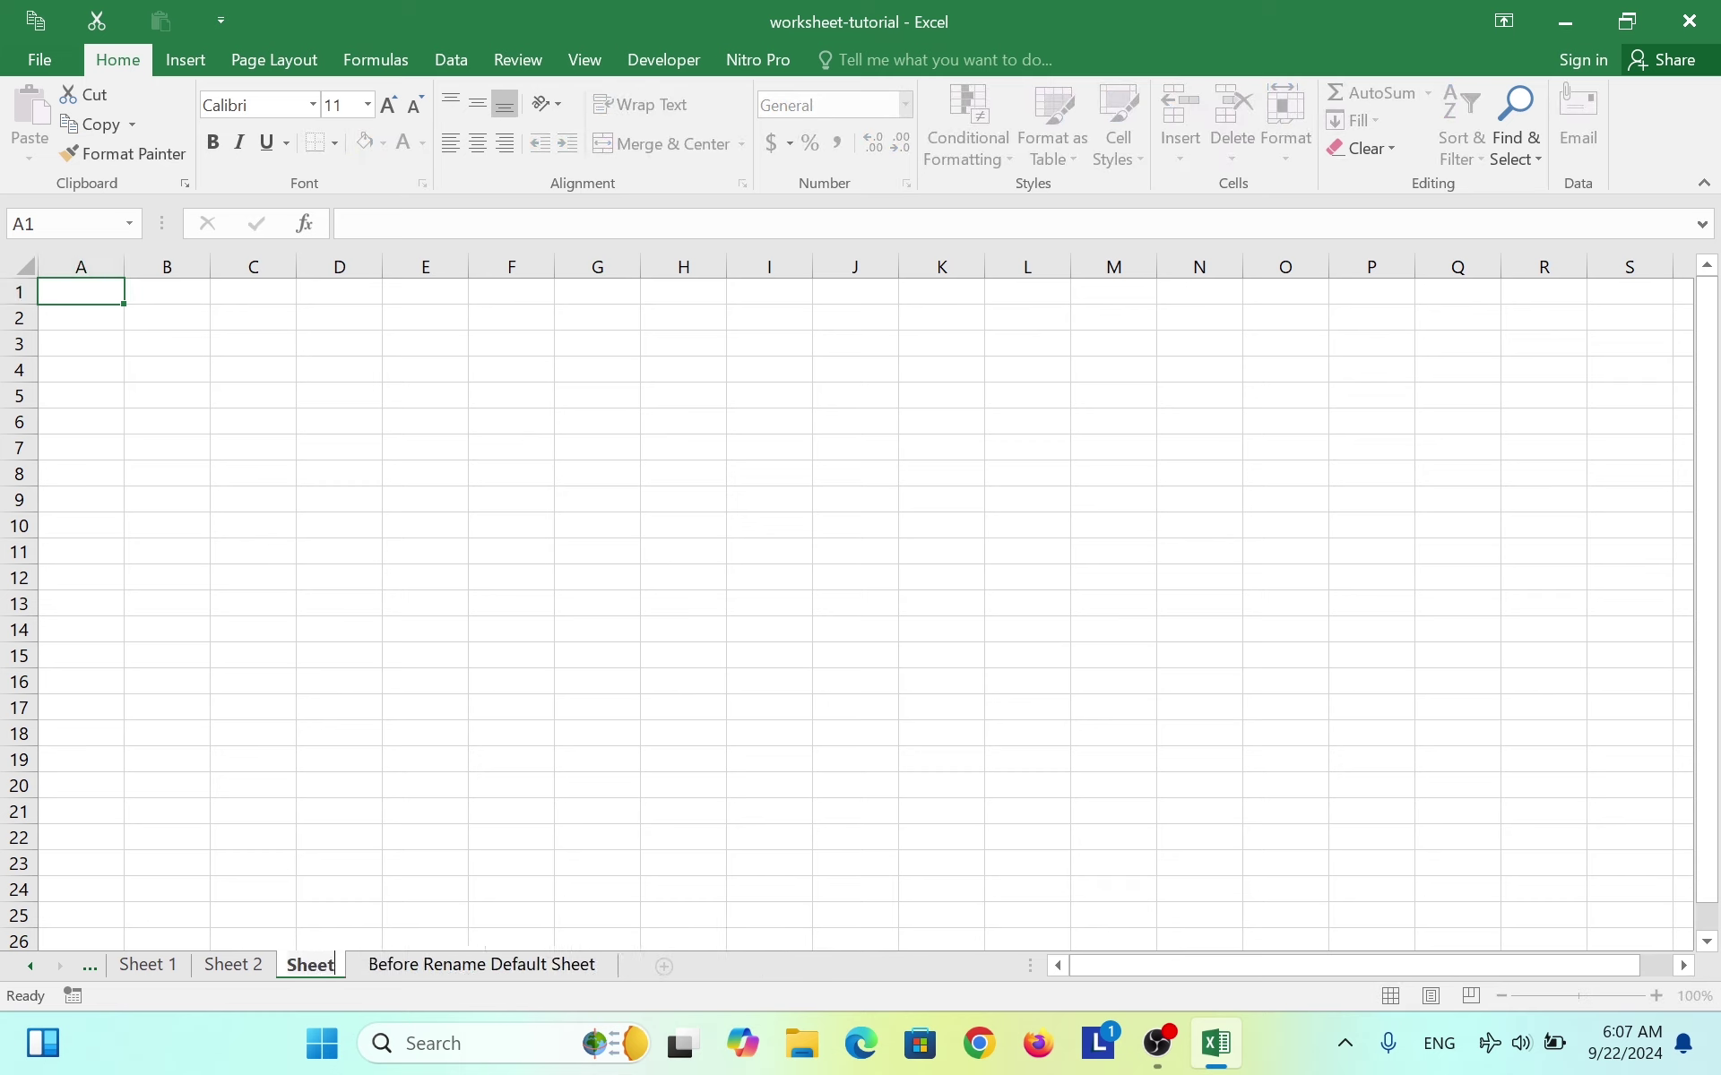
pyautogui.write(' 3')
pyautogui.press('Return')
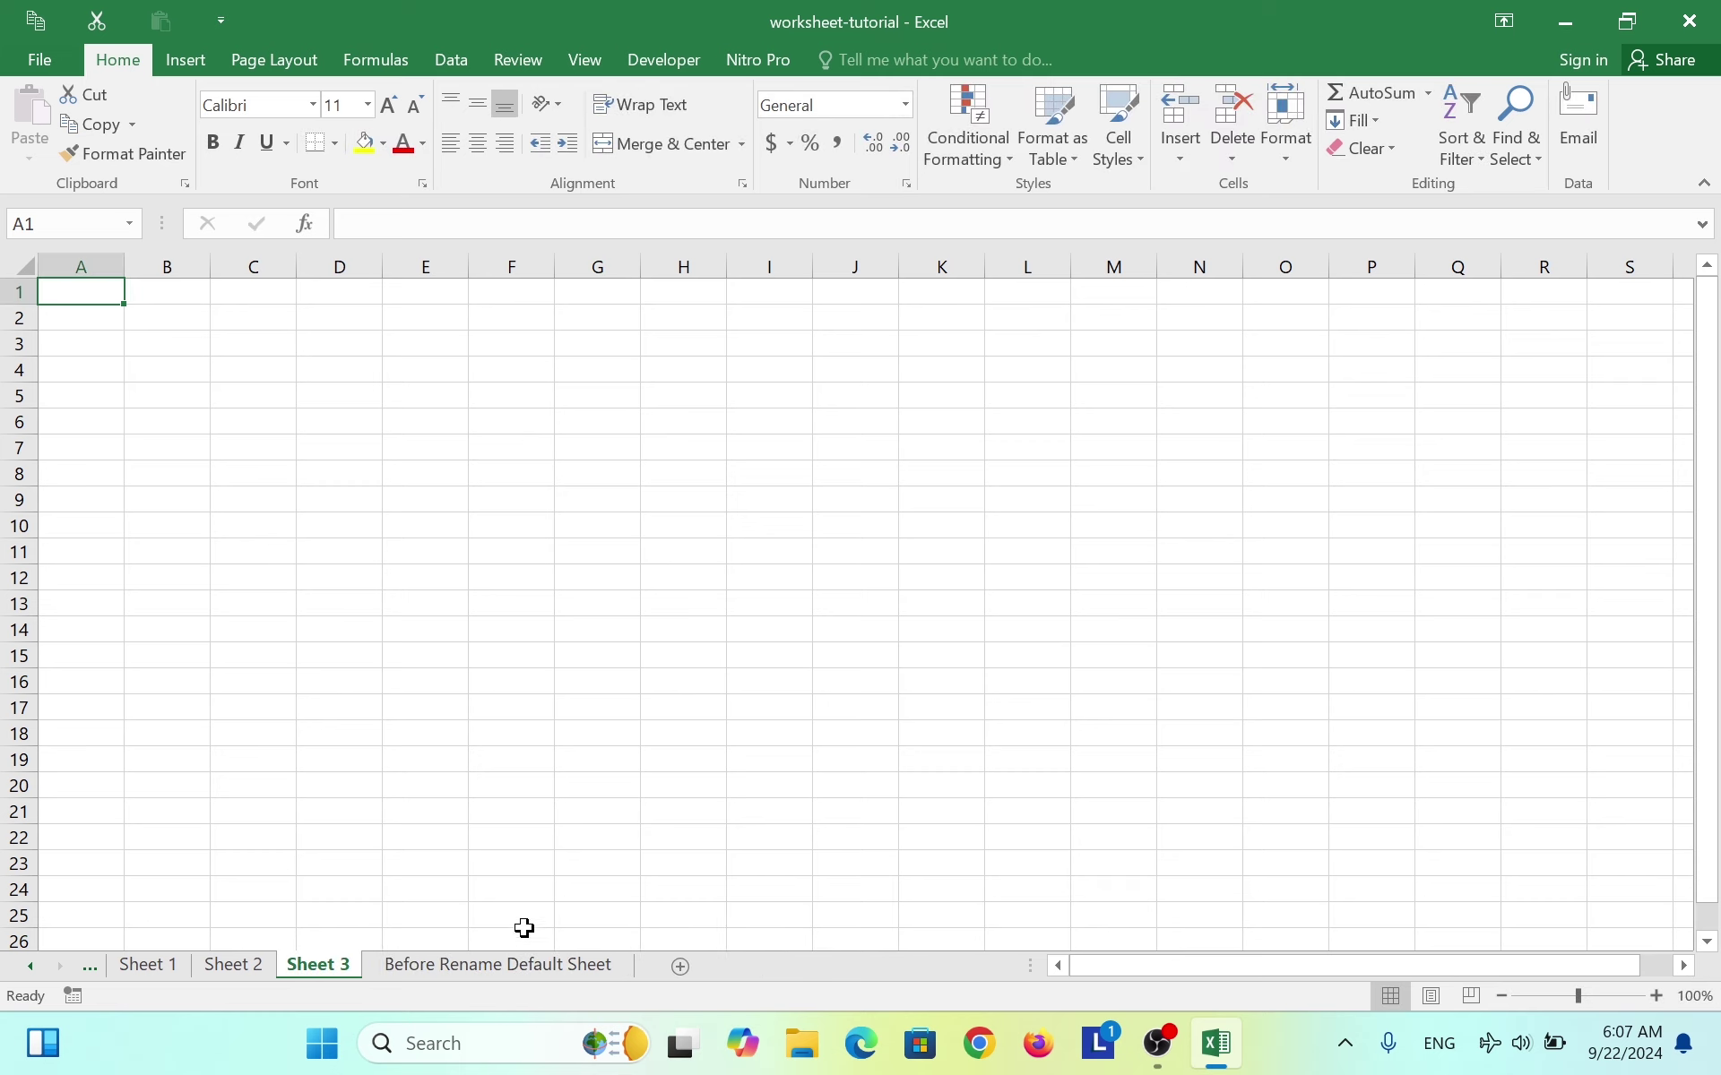
pyautogui.click(525, 966)
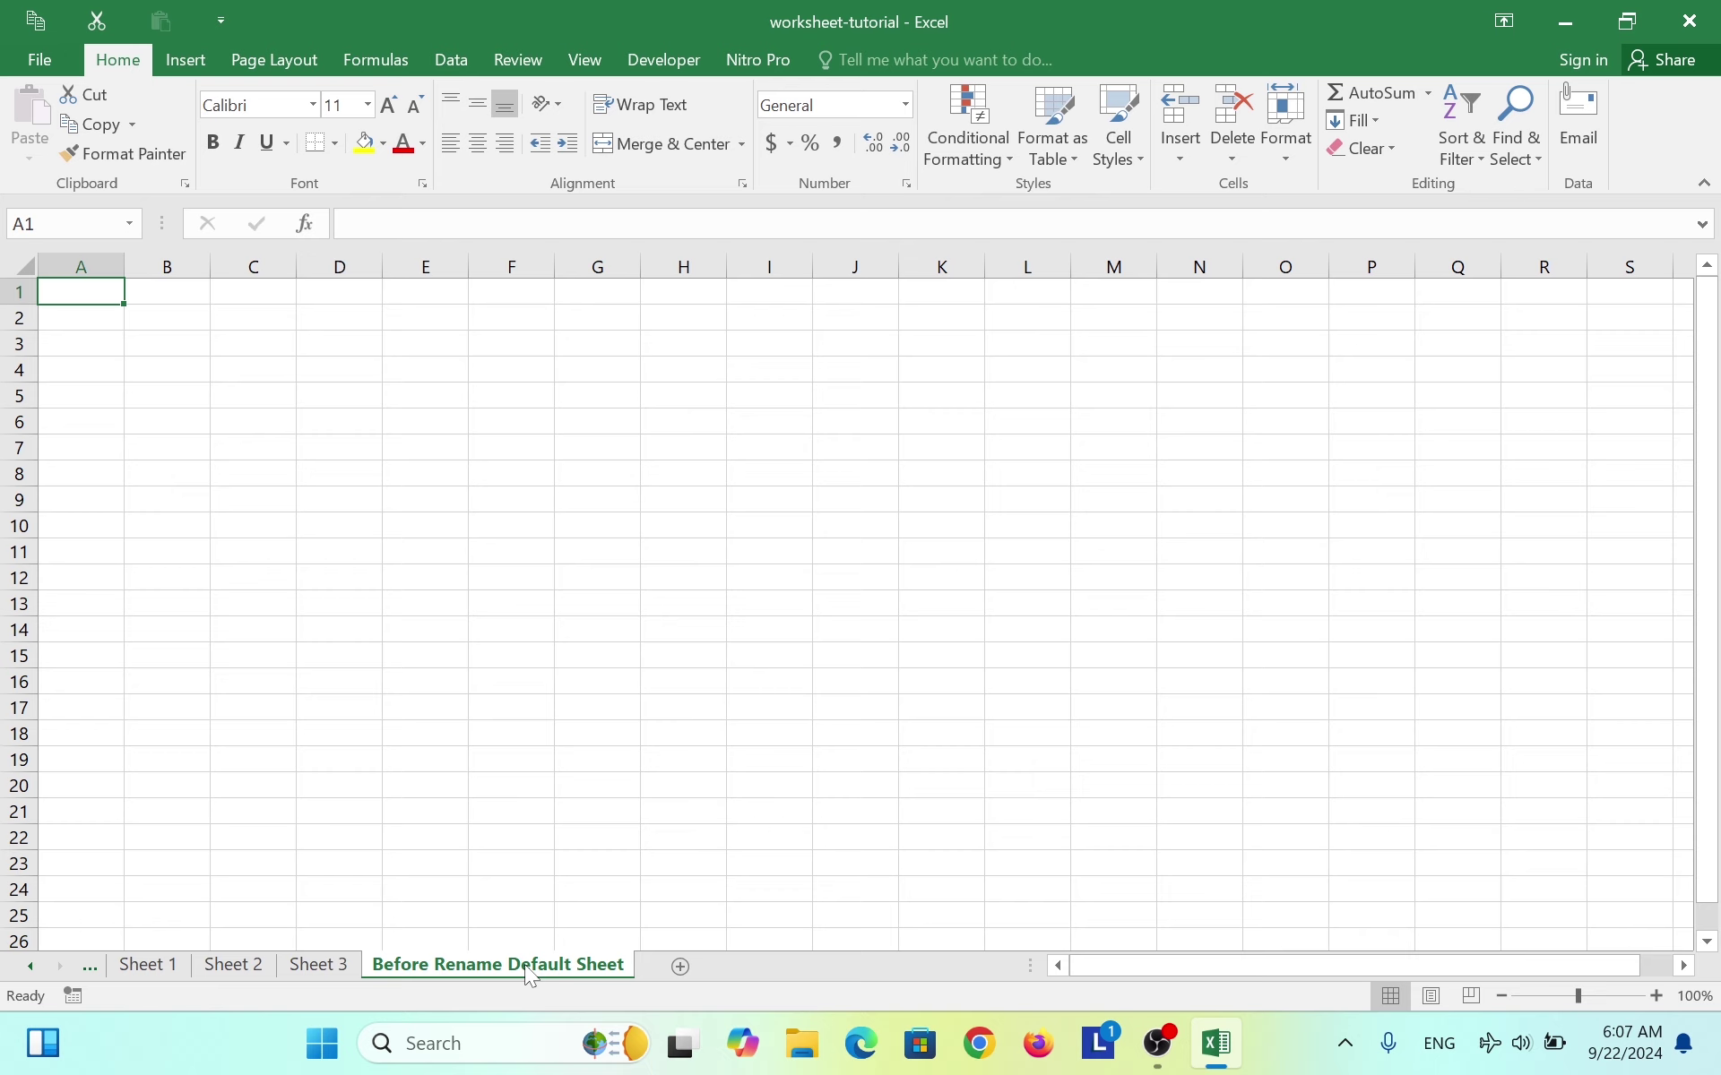
# - Rename Before Rename Default Sheet to 'Sheet 4', then scroll back and display Sheet 0
pyautogui.rightClick(626, 962)
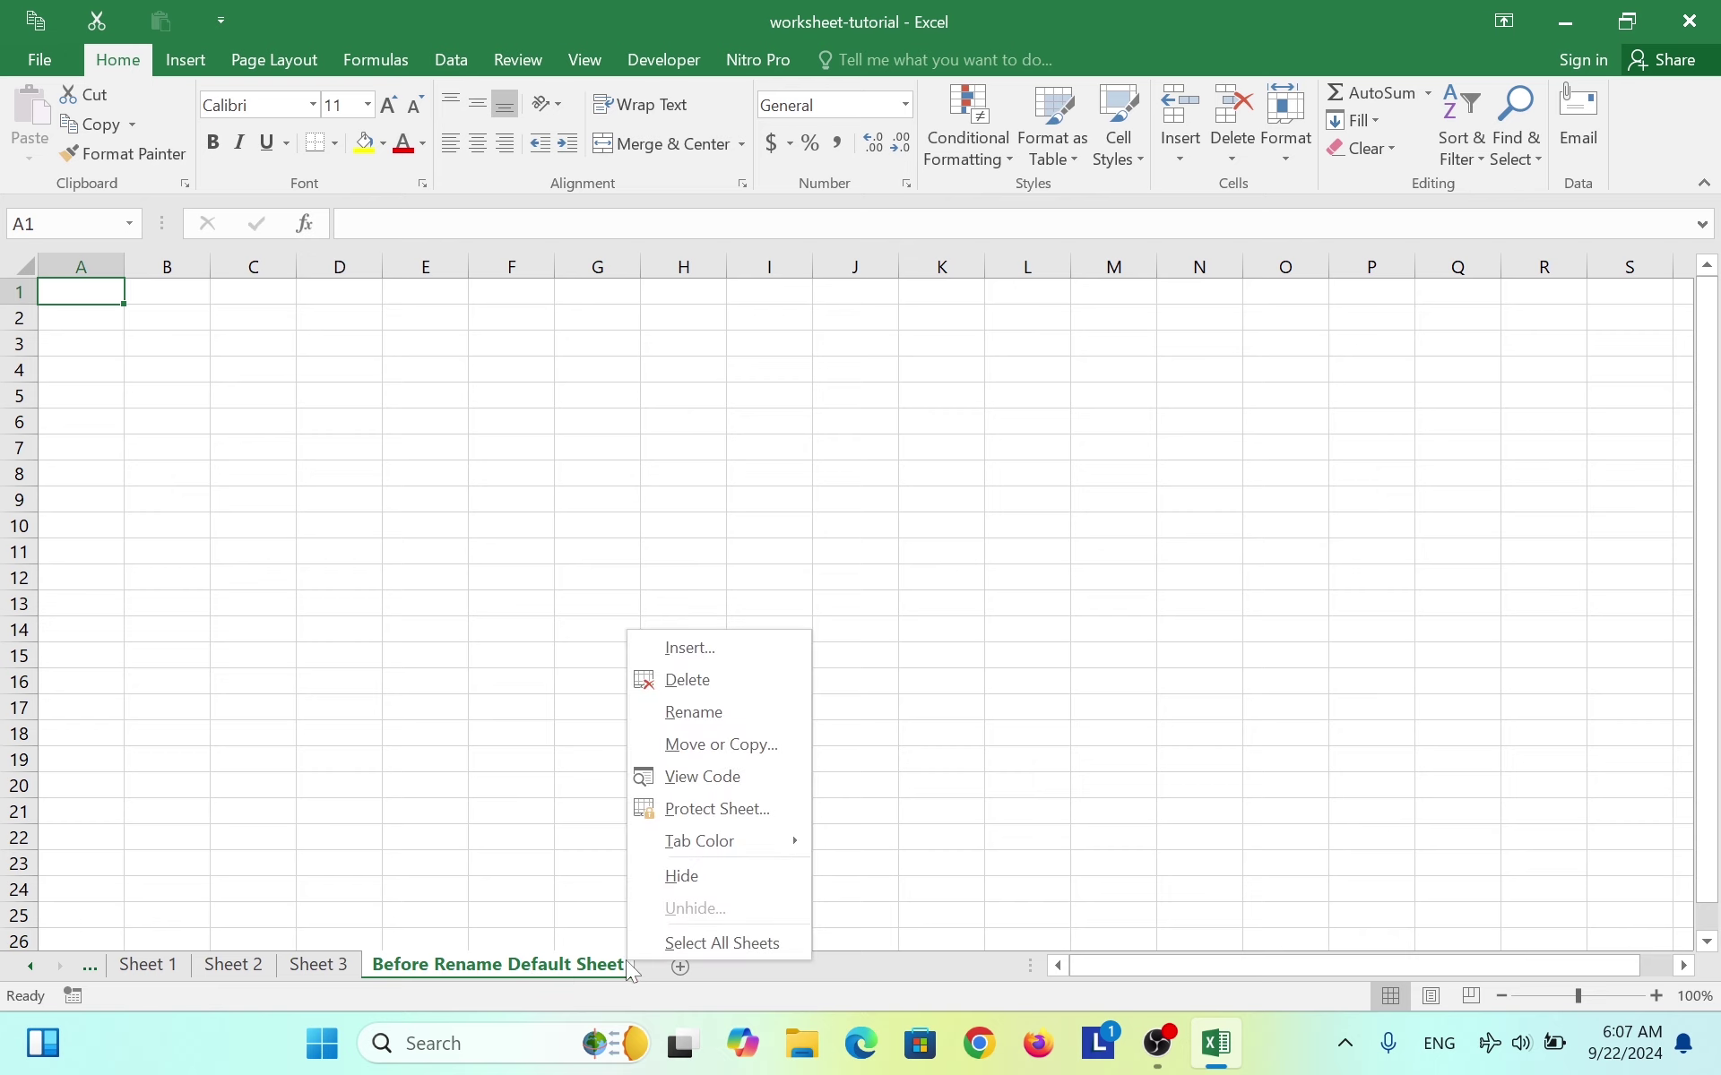
pyautogui.click(738, 717)
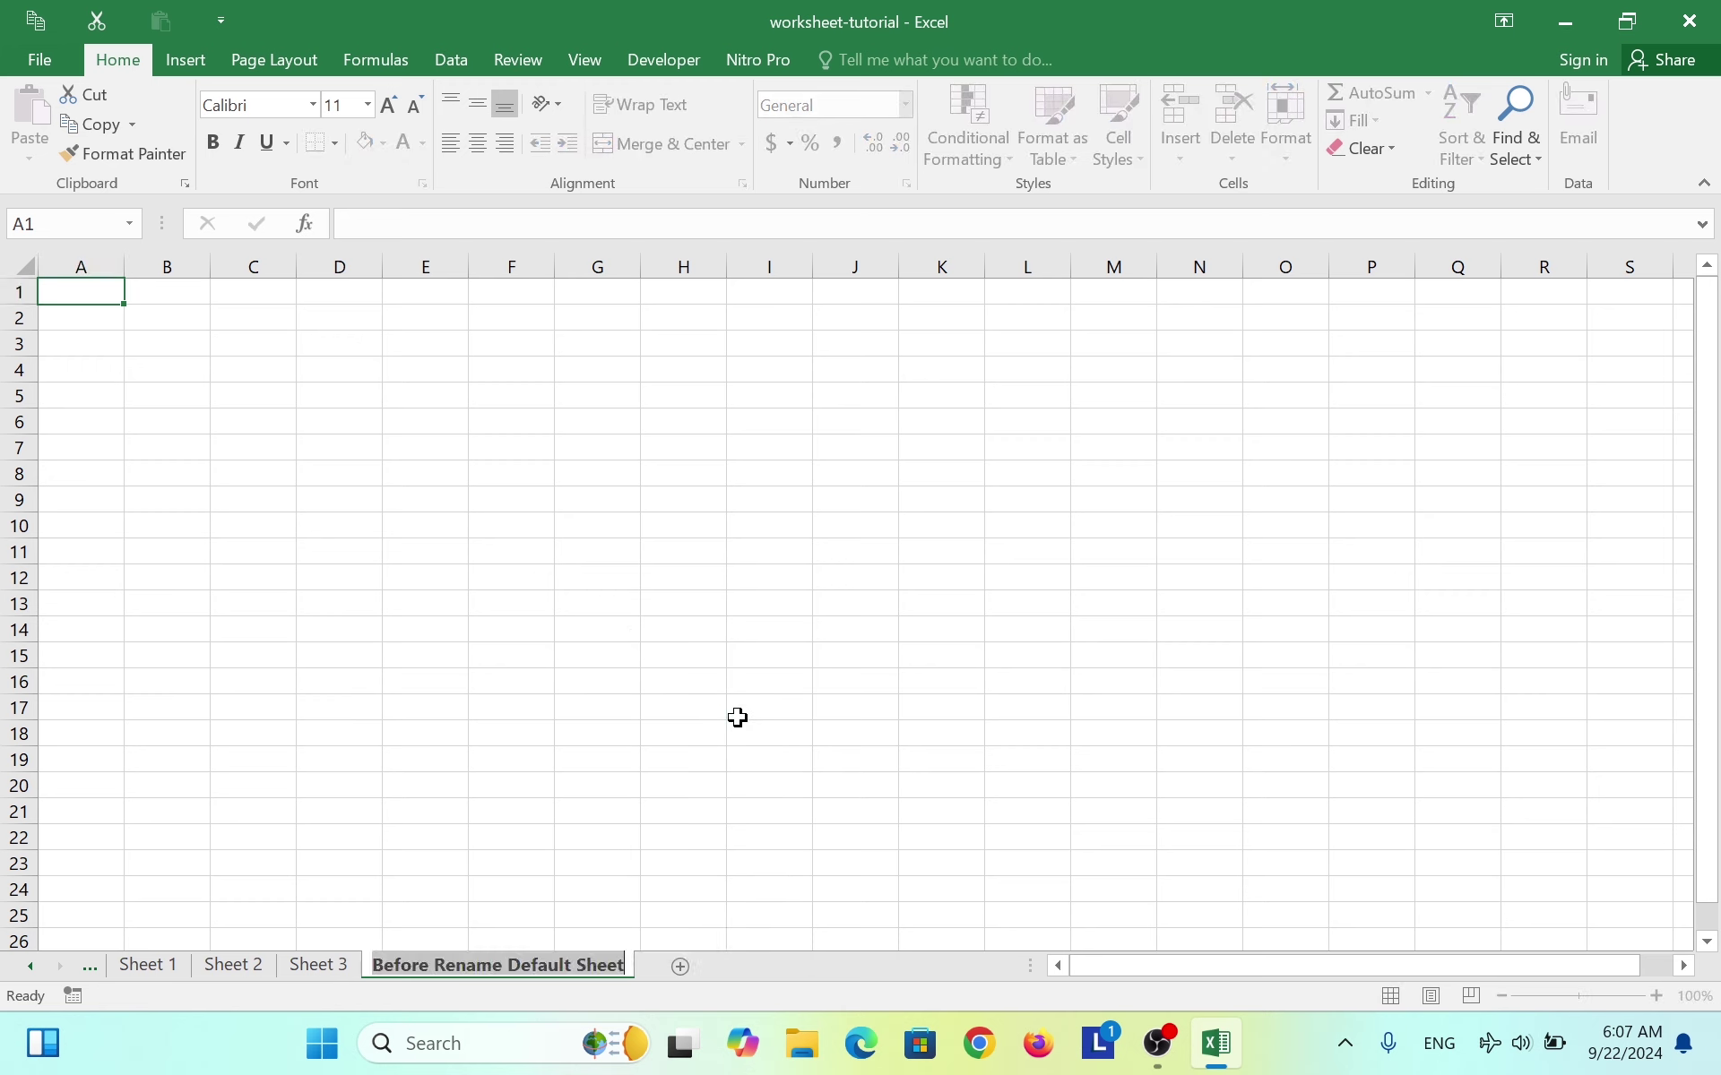
pyautogui.write('Sheet 4')
pyautogui.press('Return')
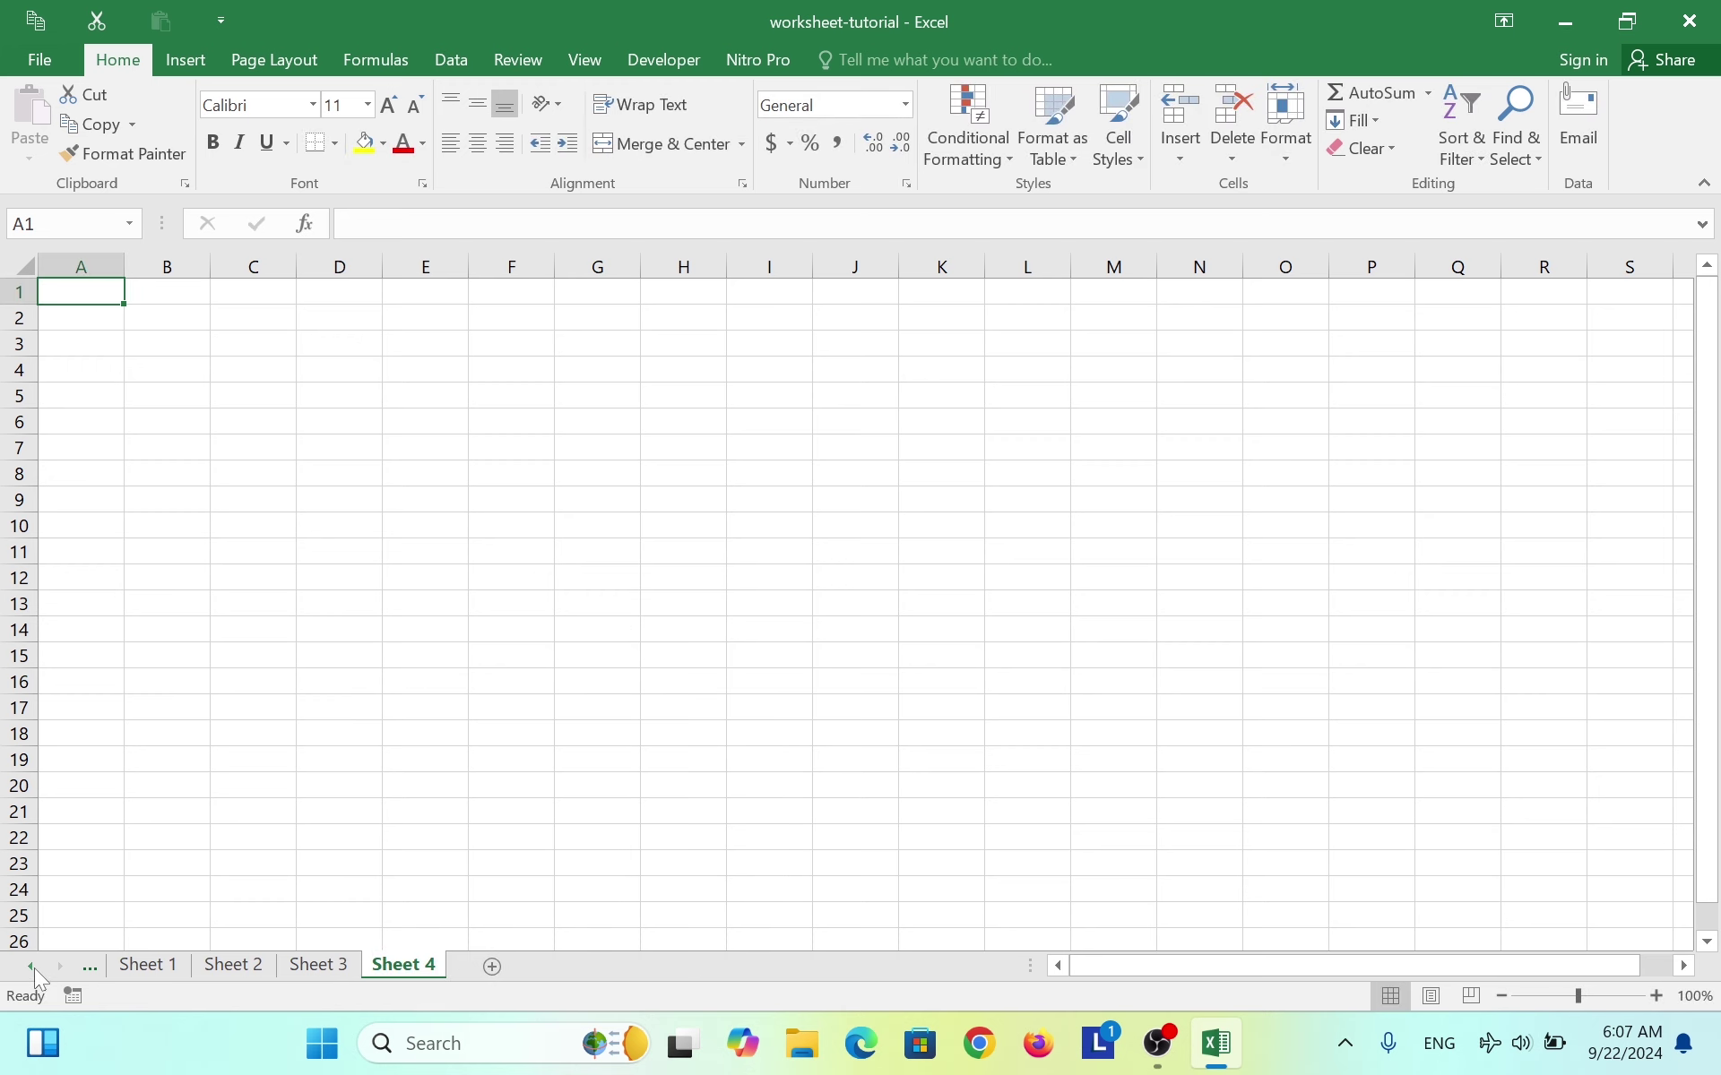
pyautogui.click(34, 968)
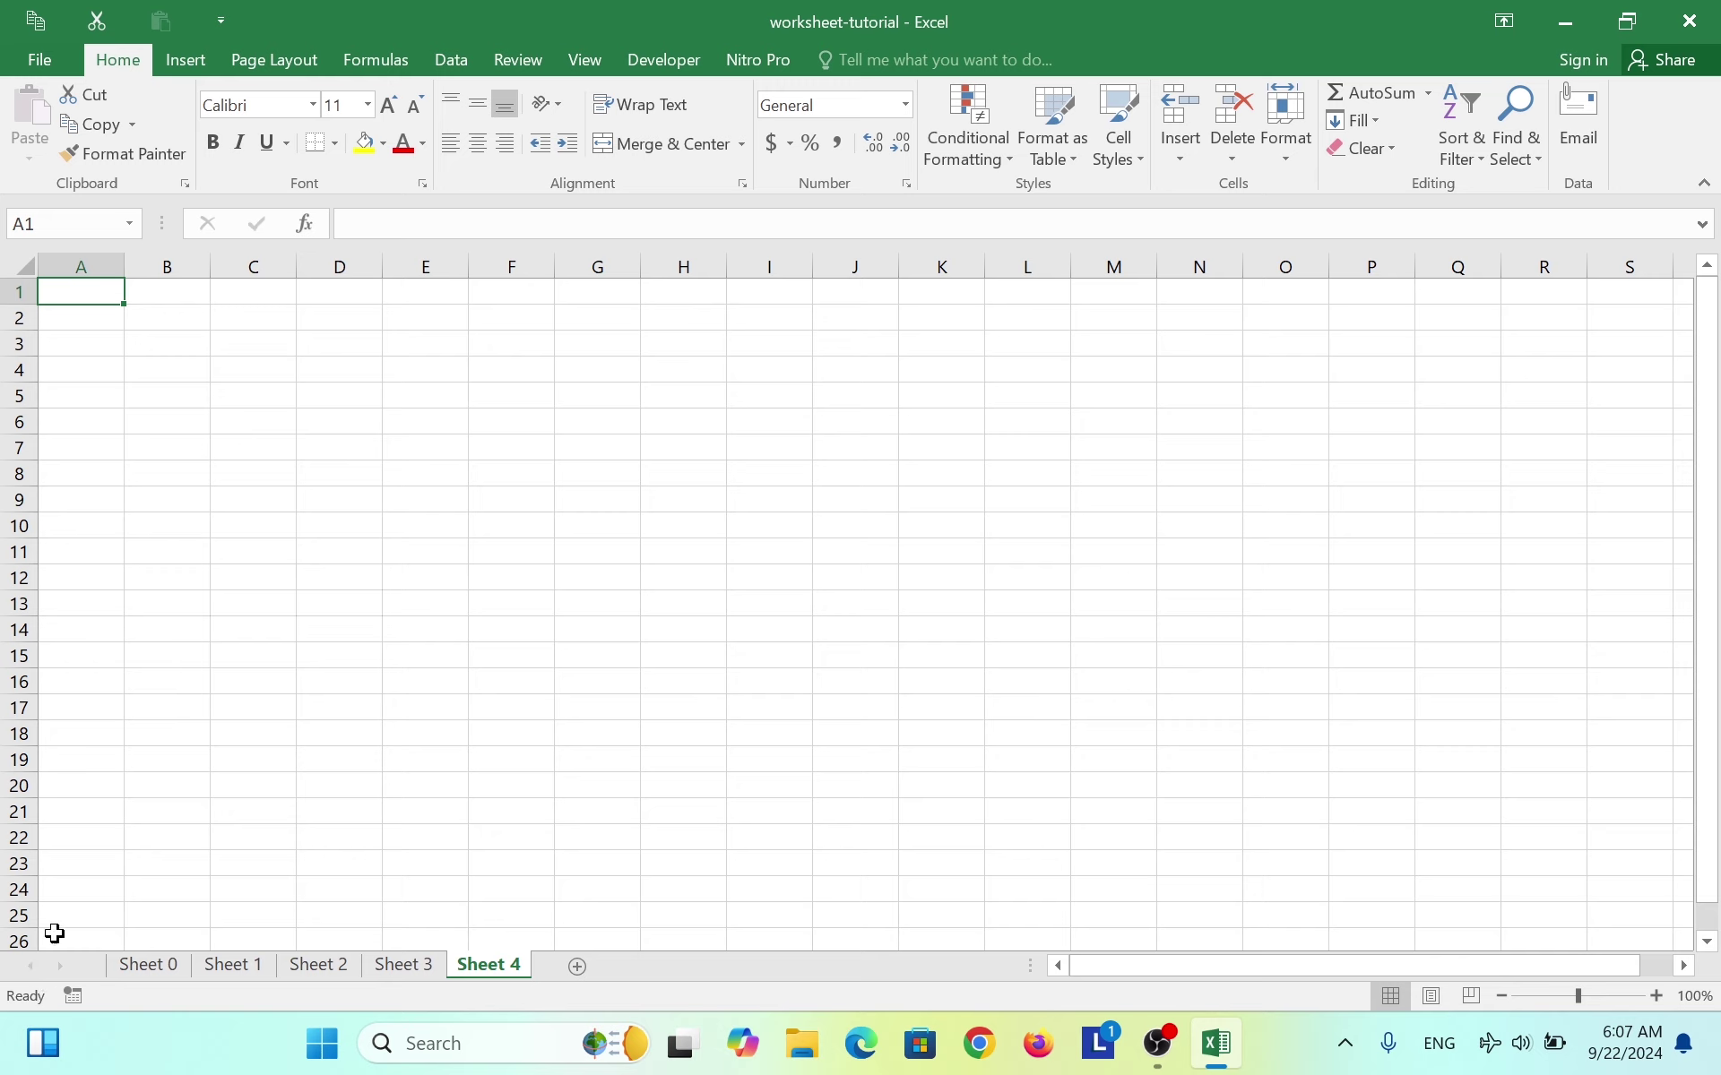
pyautogui.click(146, 965)
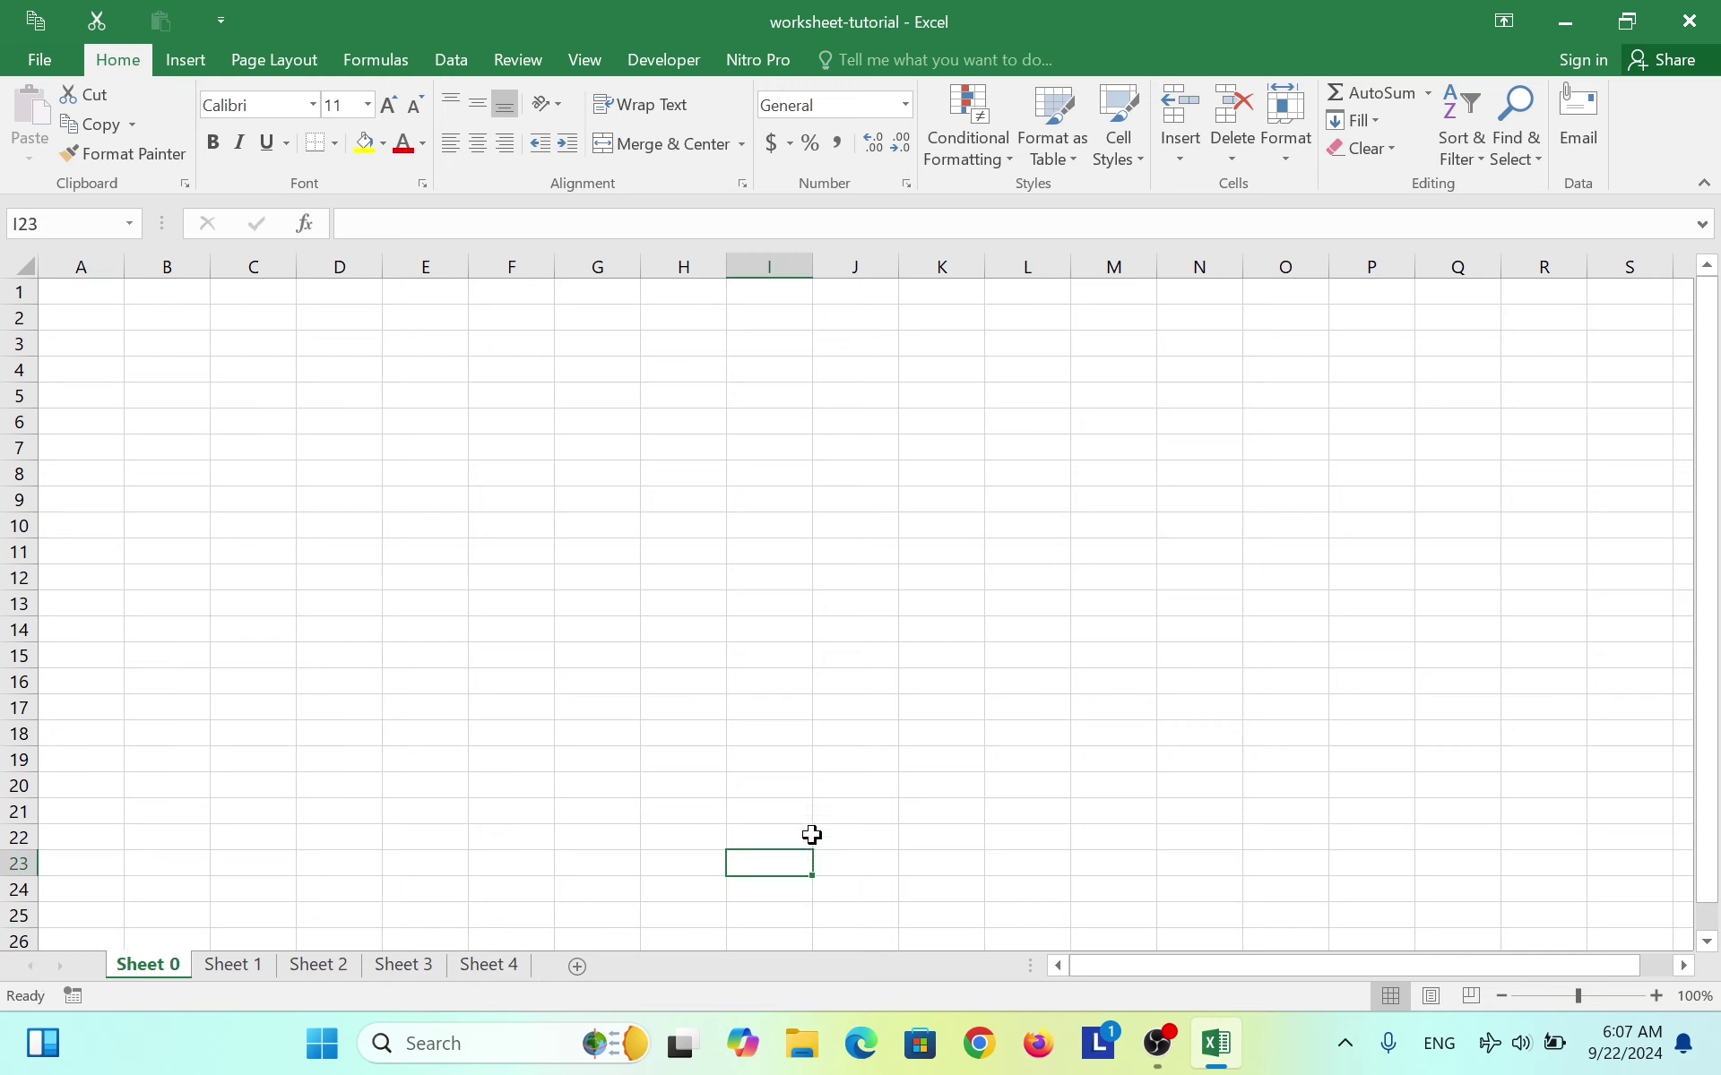